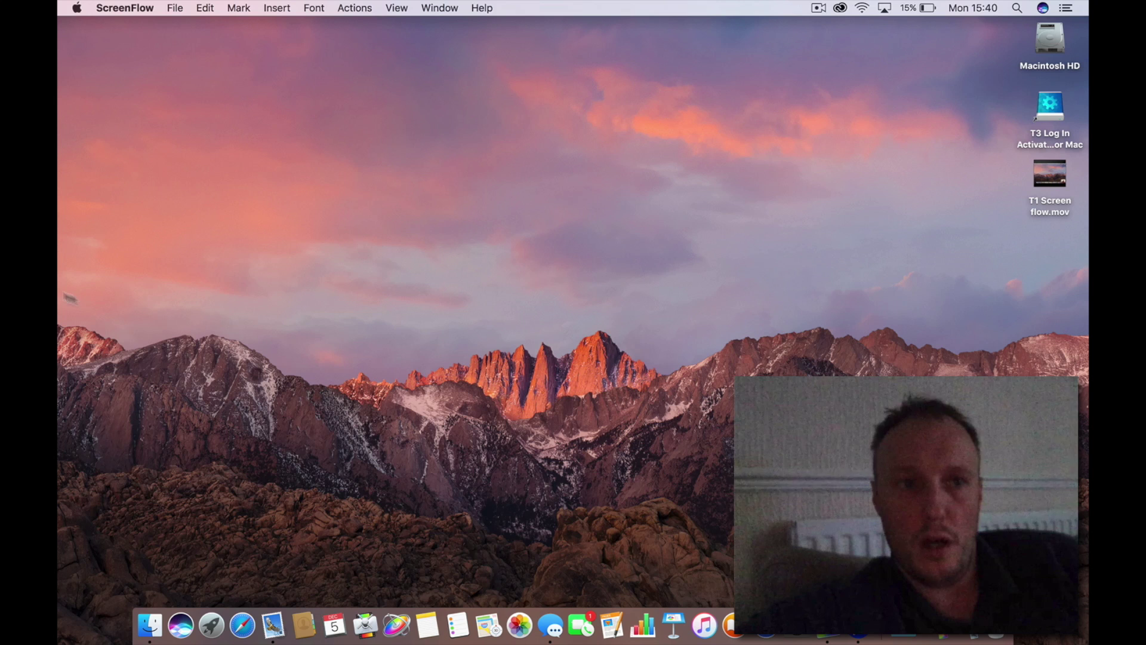
Open About This Mac from the Apple menu to view this Mac's hardware and system details.
left_click(74, 7)
left_click(87, 28)
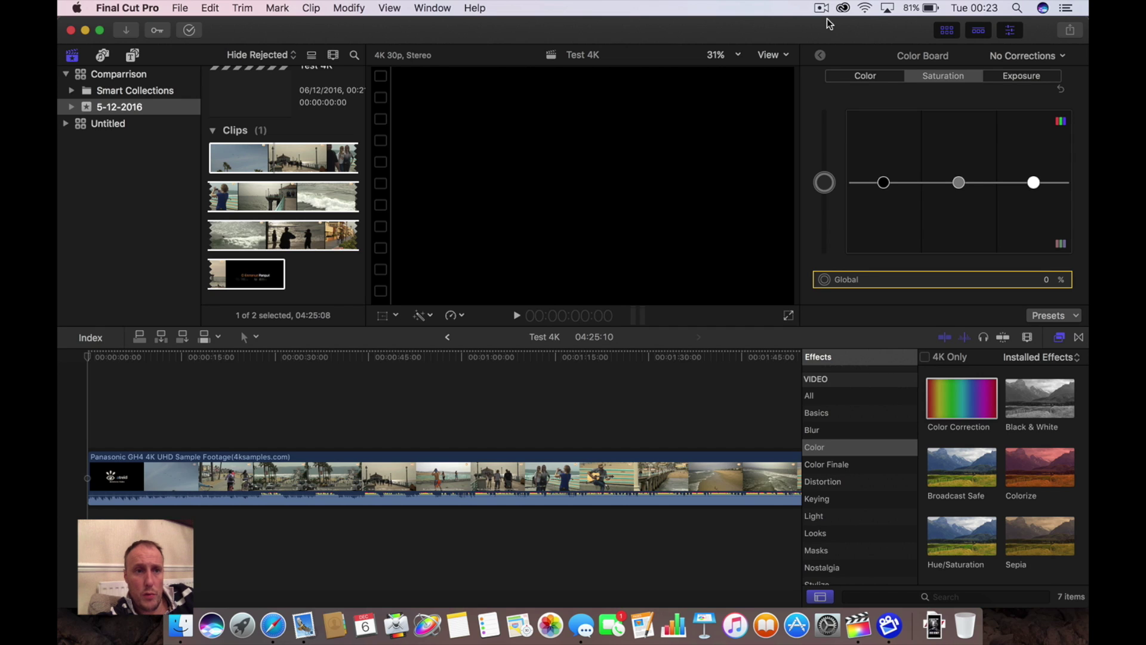
left_click(119, 6)
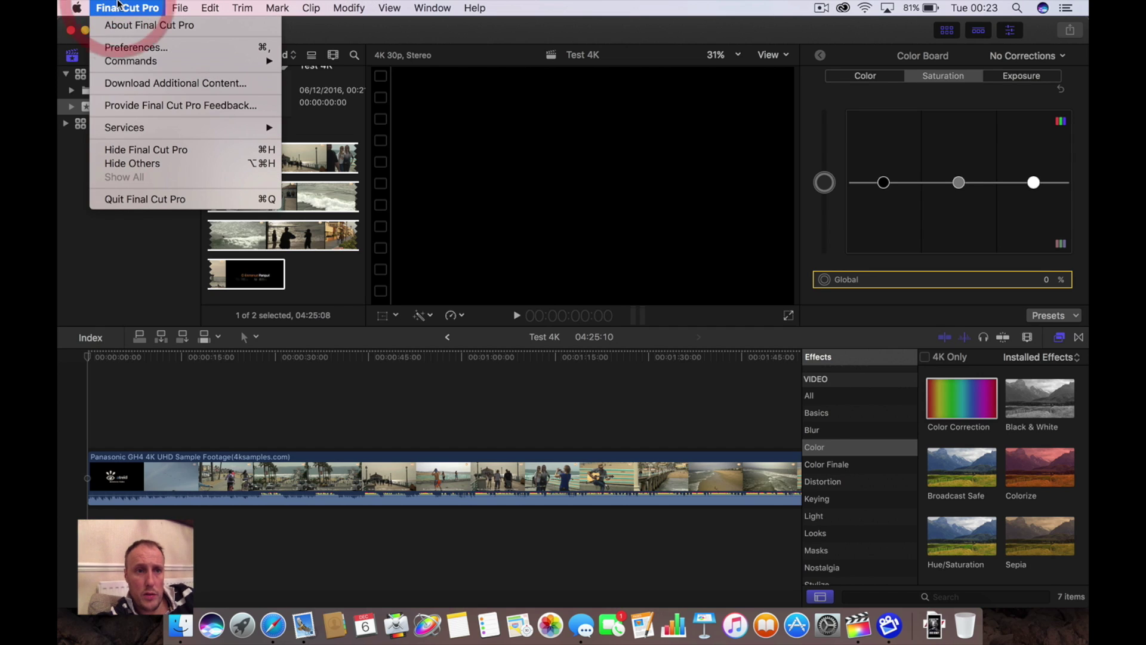
left_click(126, 51)
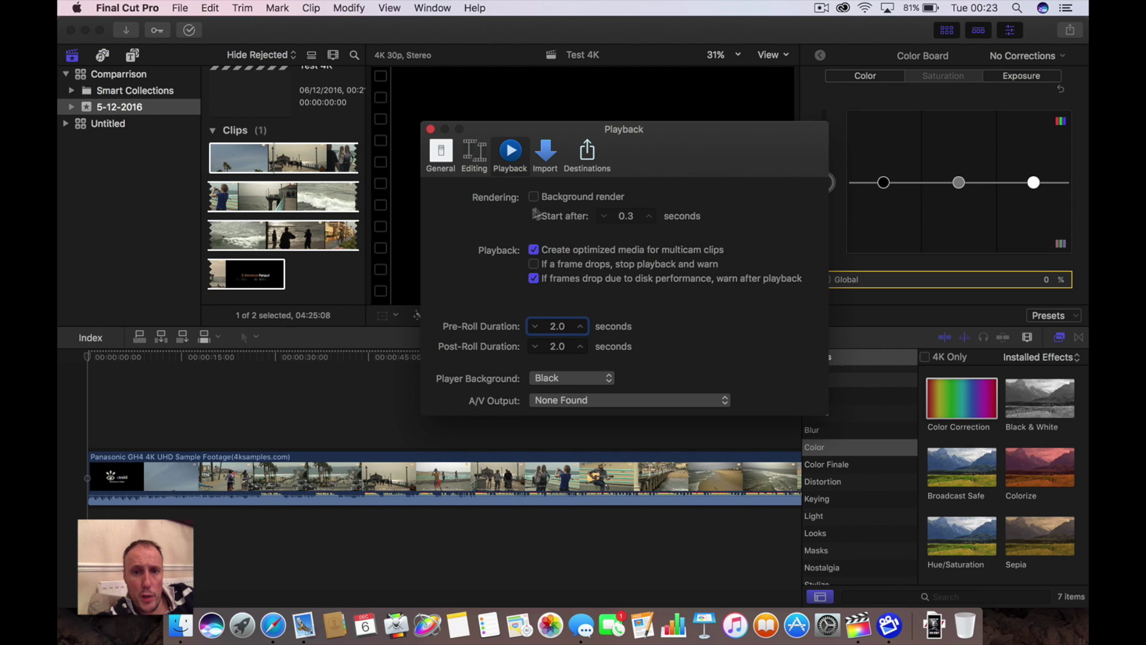
left_click(430, 129)
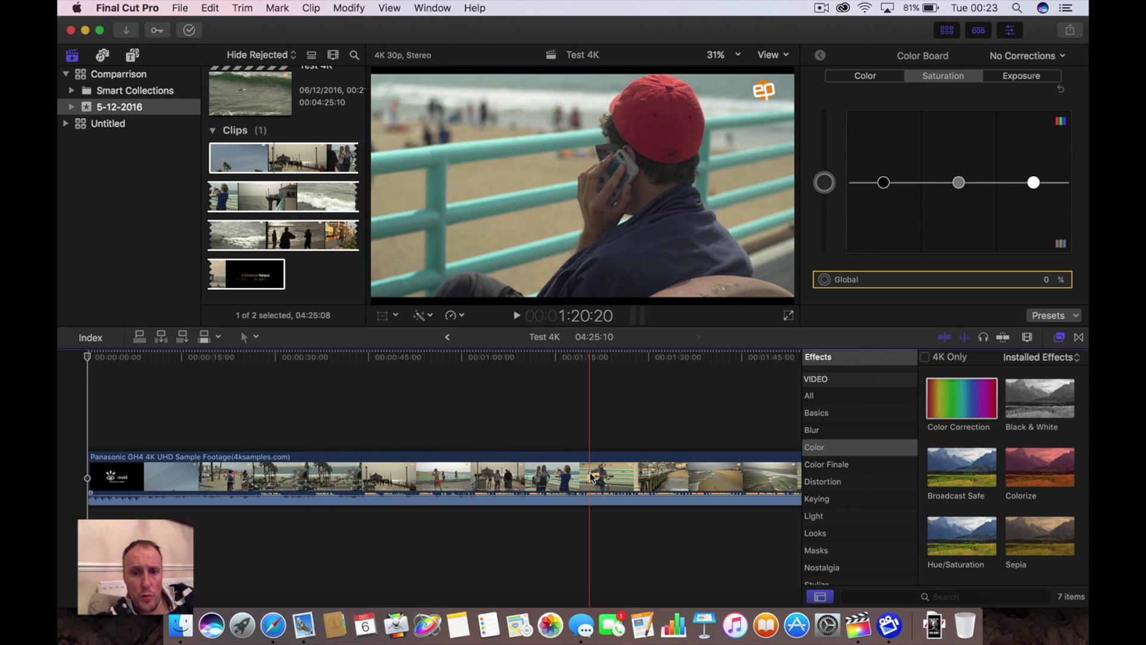
Play the beach clip from about 1:19, jump to 0:28 and 1:47, and pause on the shoreline at 1:51:25.
left_click(584, 421)
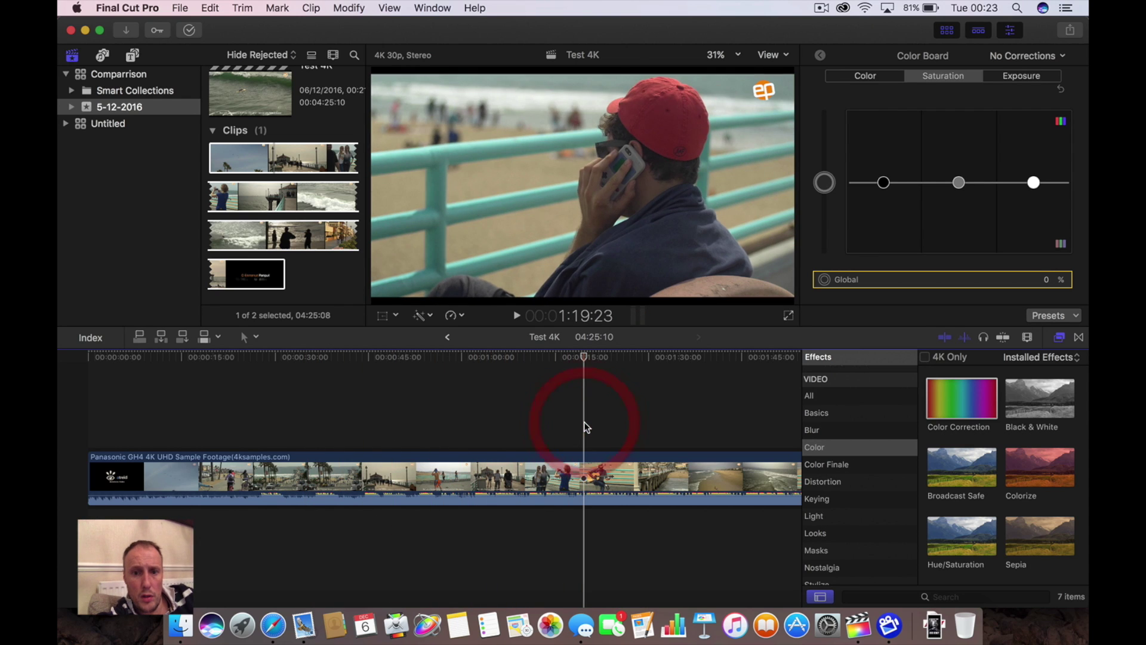
left_click(522, 315)
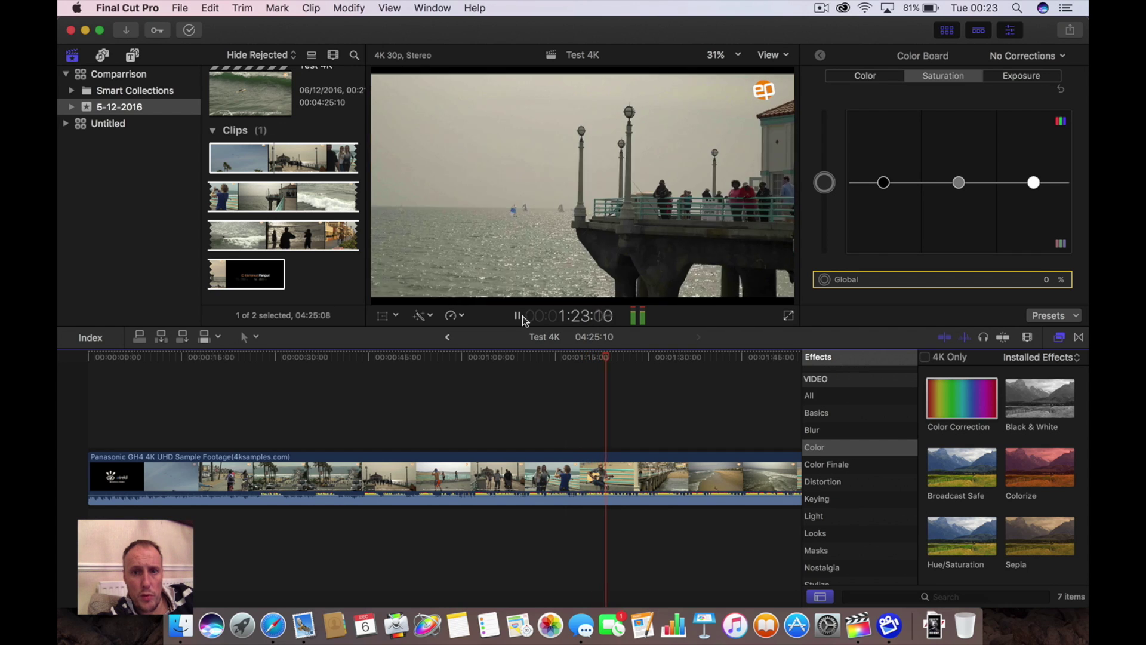
left_click(267, 420)
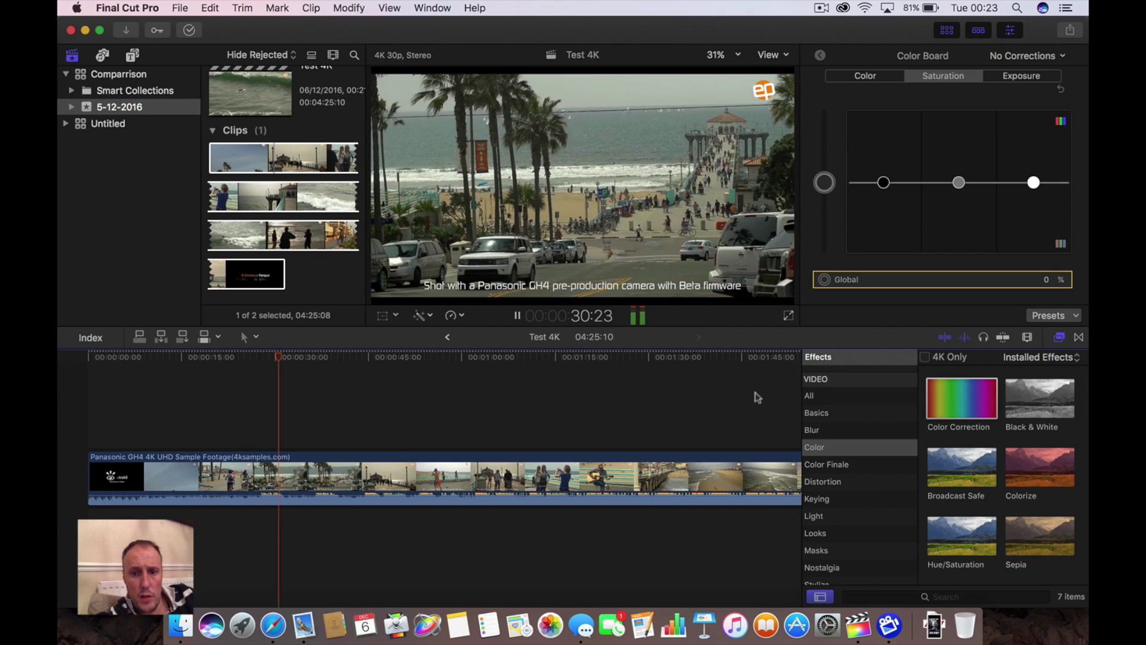
left_click(757, 397)
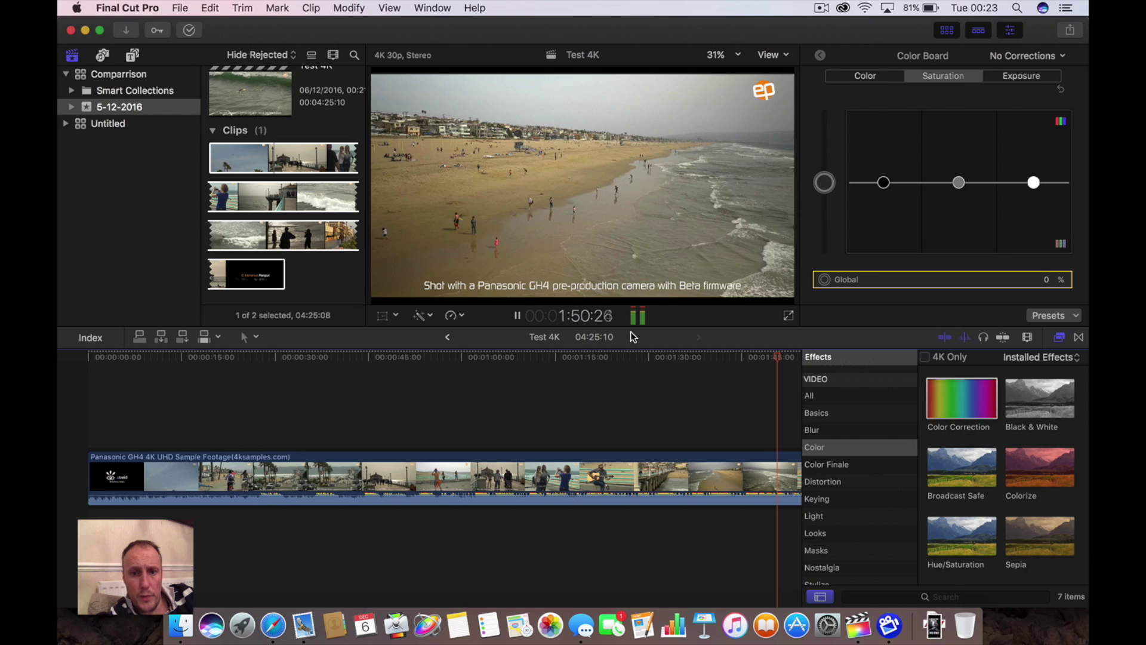
left_click(516, 316)
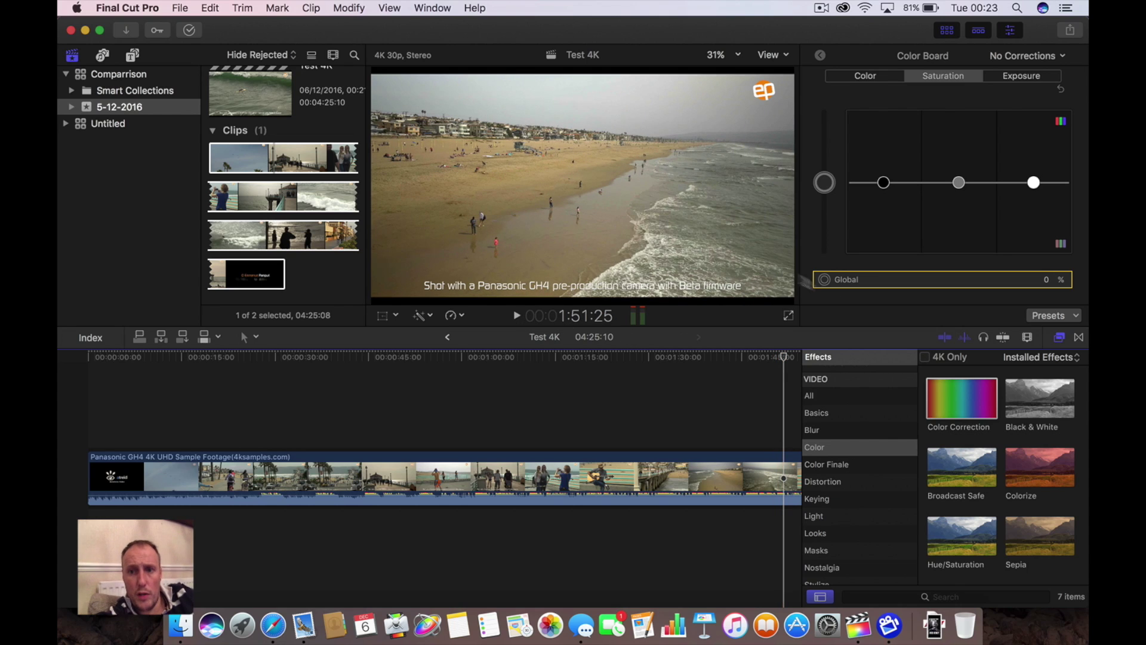
Drag Color Correction onto the beach clip and push the Color Board's global Saturation puck up to 21%.
left_click(873, 80)
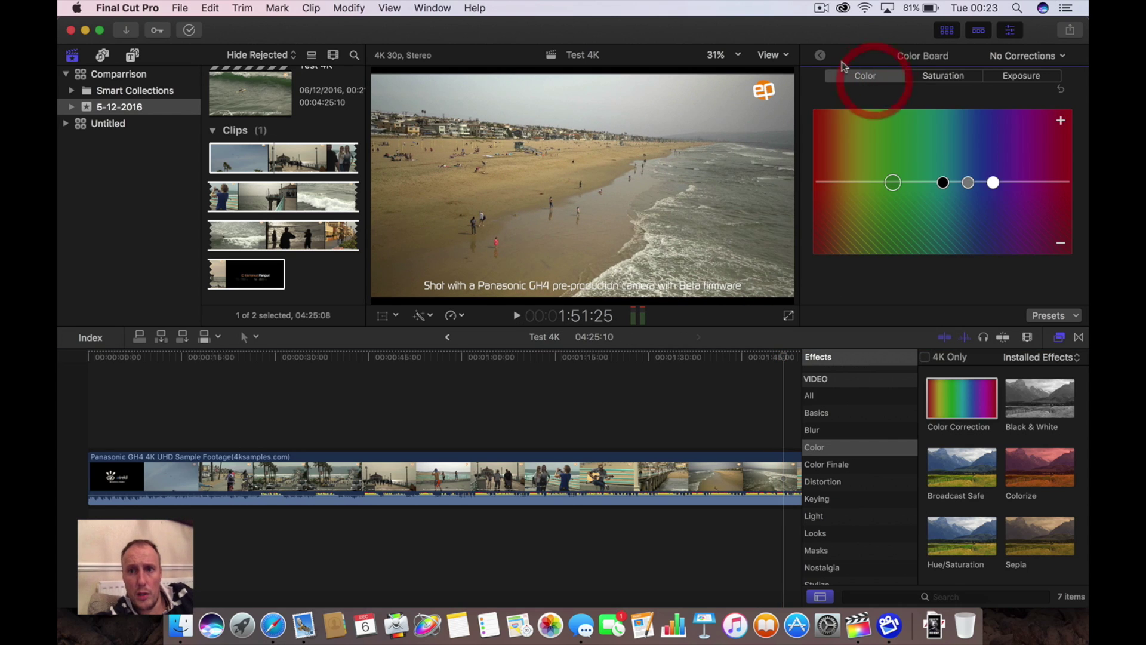
left_click(823, 56)
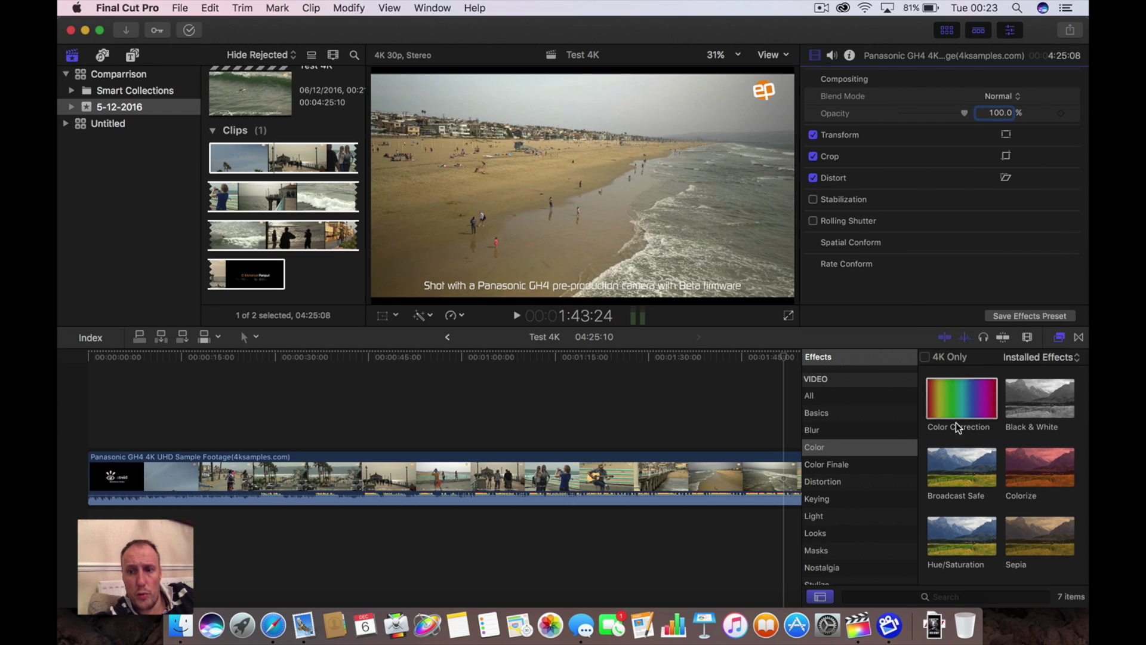
left_click_drag(957, 422, 650, 473)
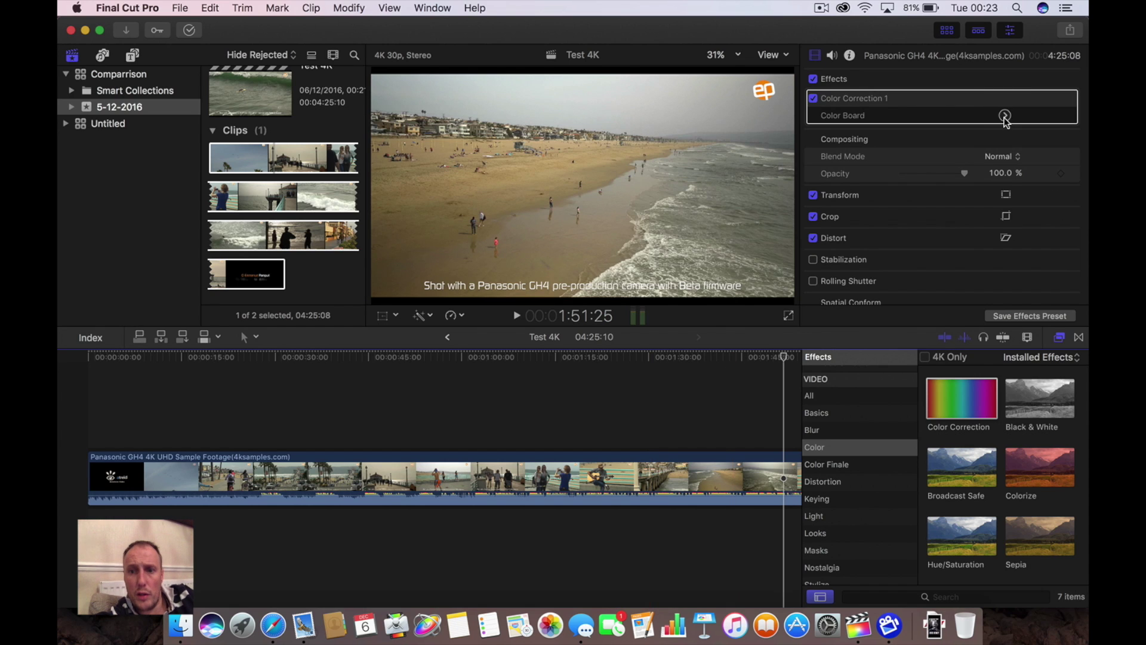
left_click(1004, 115)
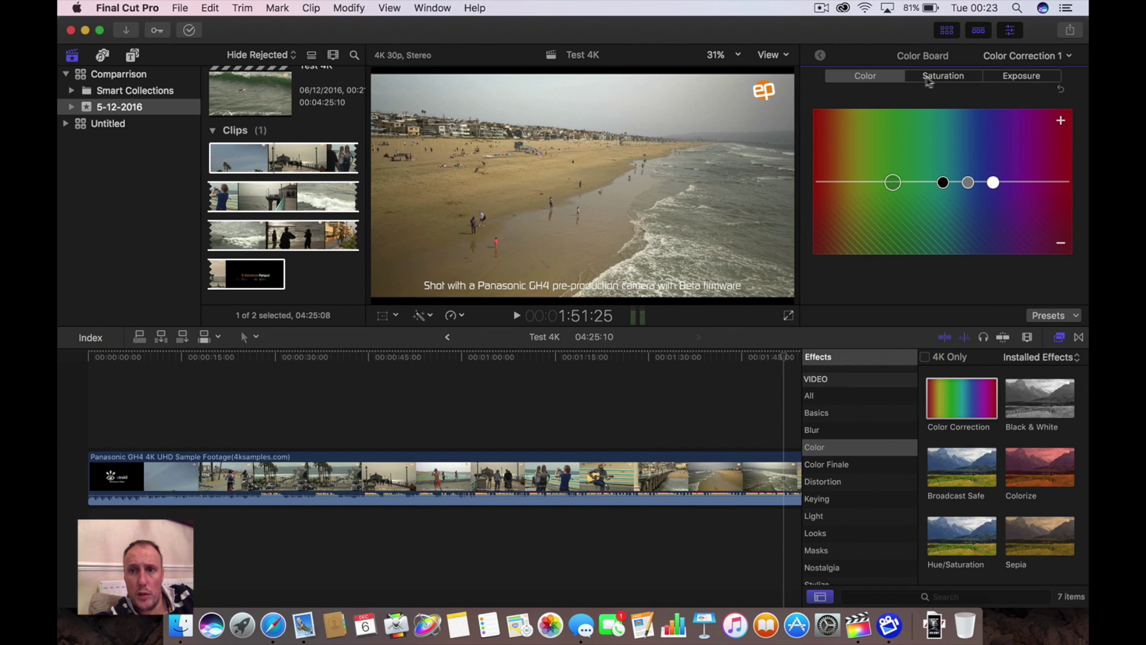
left_click(928, 78)
left_click_drag(828, 179, 826, 166)
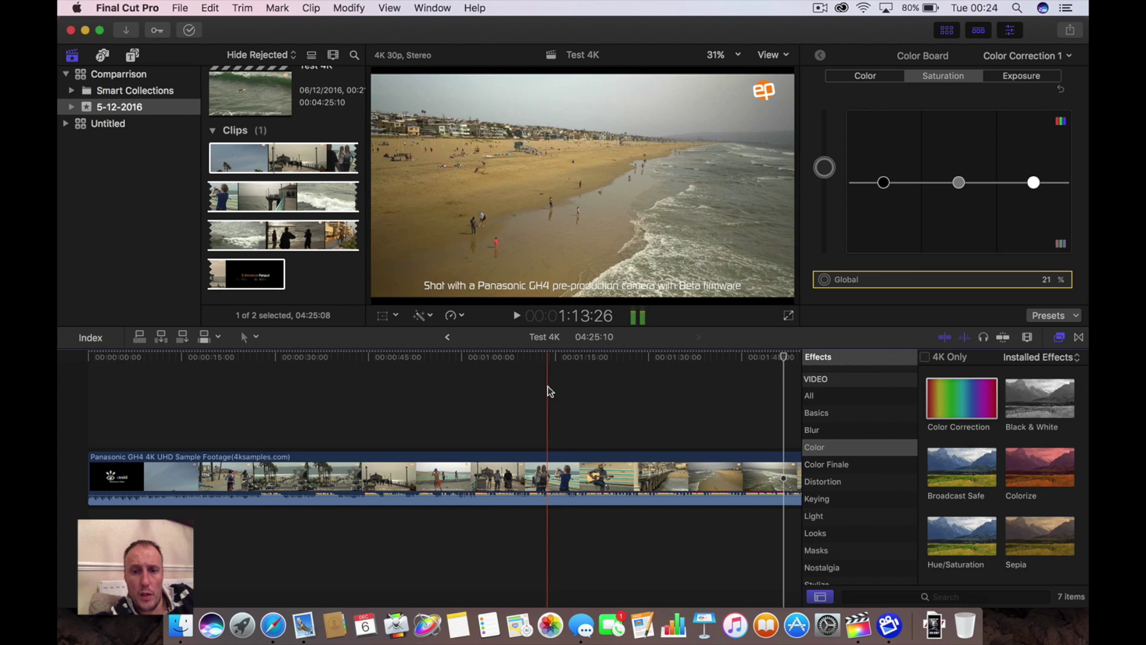
Share a Master File with the H.264 codec at 3840 x 2160, saved as Test 4K in Movies.
left_click(1070, 31)
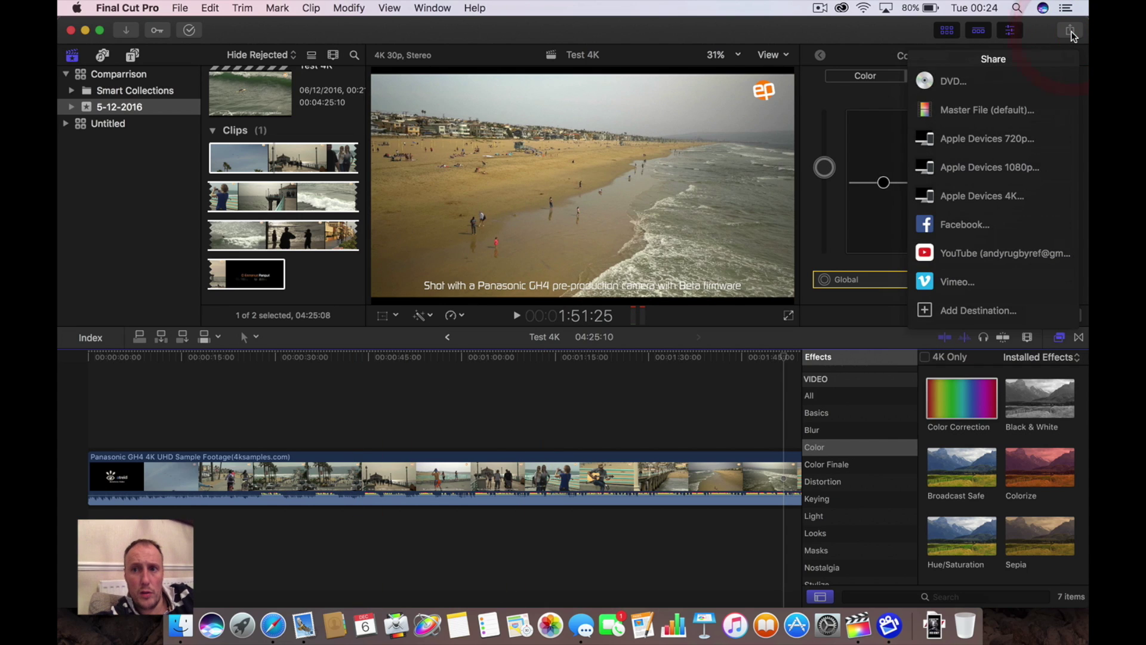
left_click(992, 108)
left_click(726, 122)
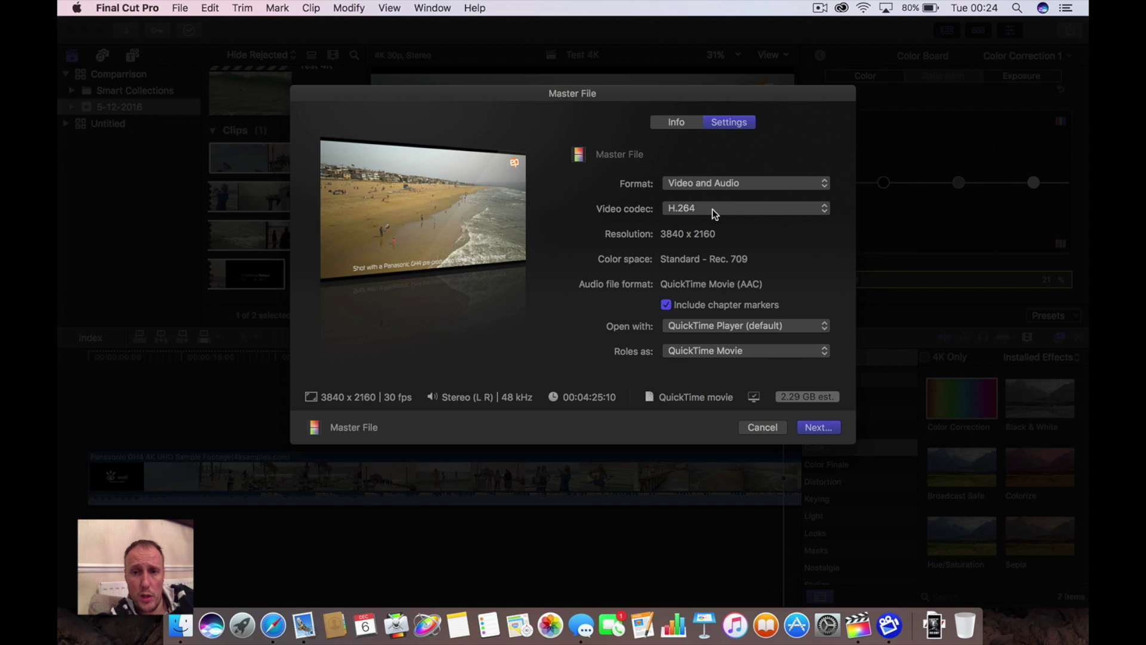
left_click(715, 213)
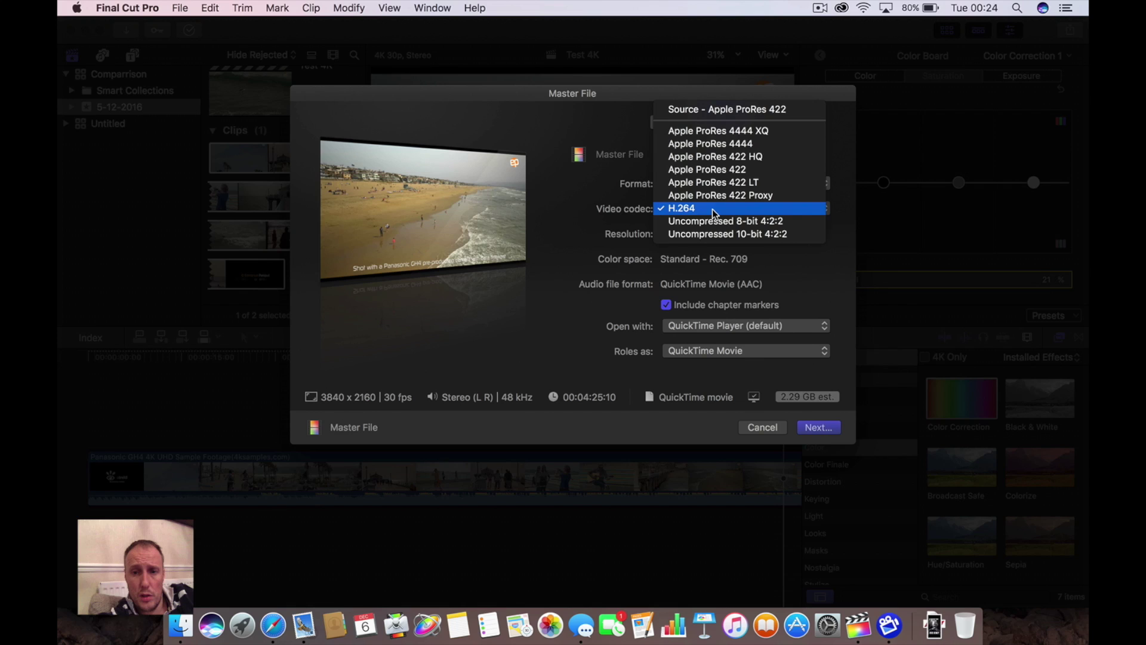
left_click(714, 214)
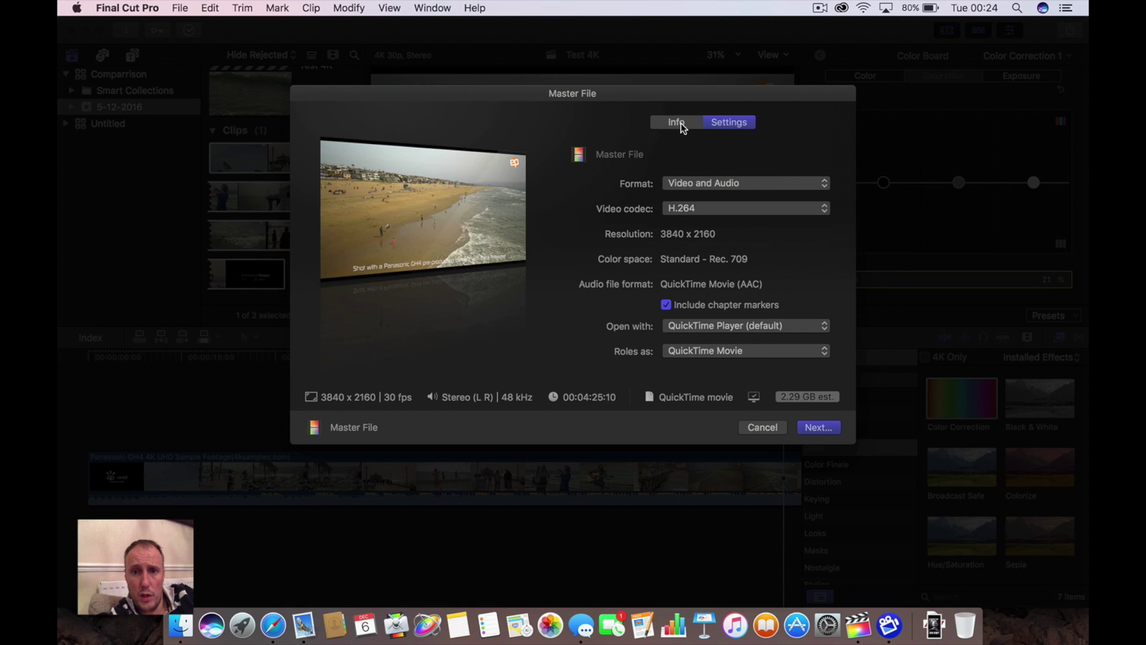
left_click(682, 124)
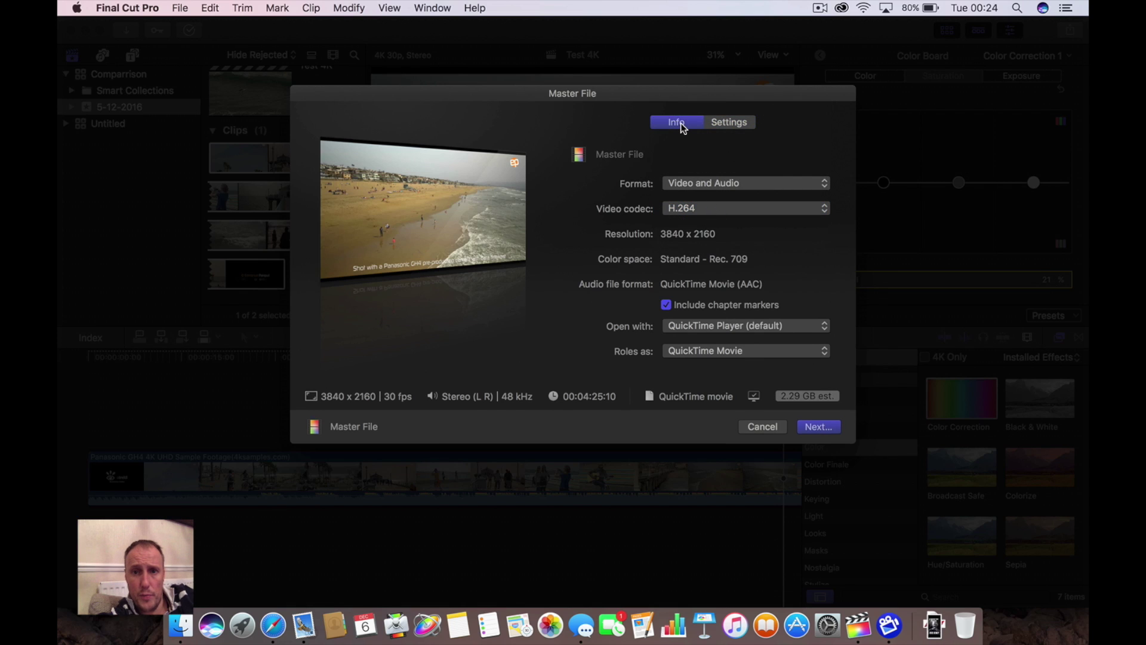
left_click(722, 125)
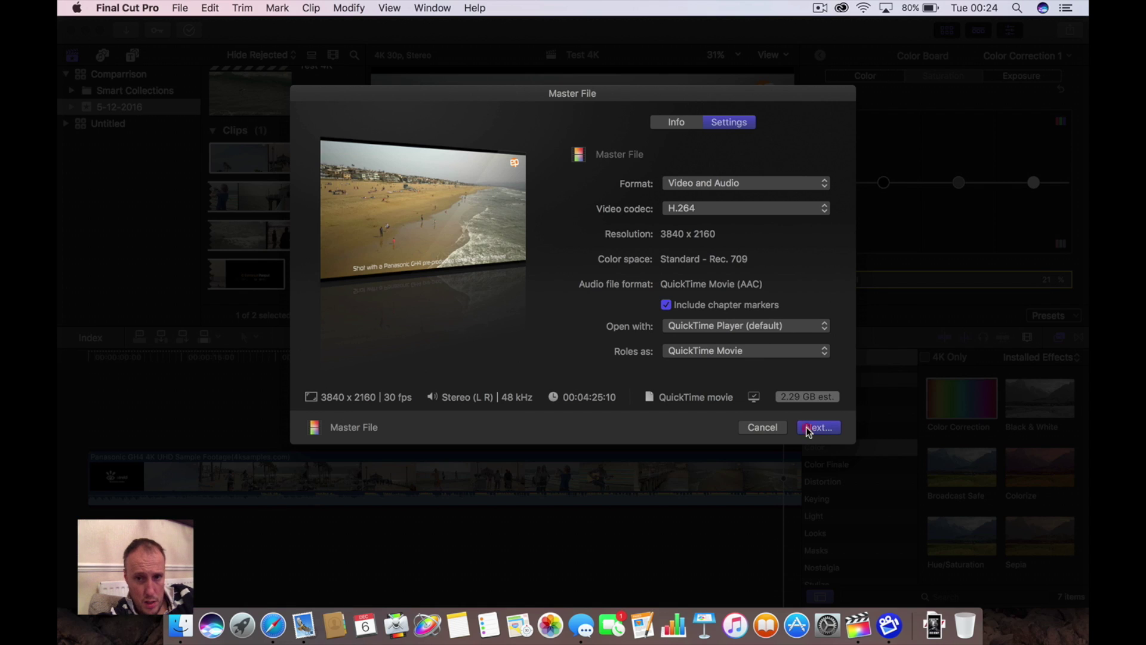
left_click(816, 427)
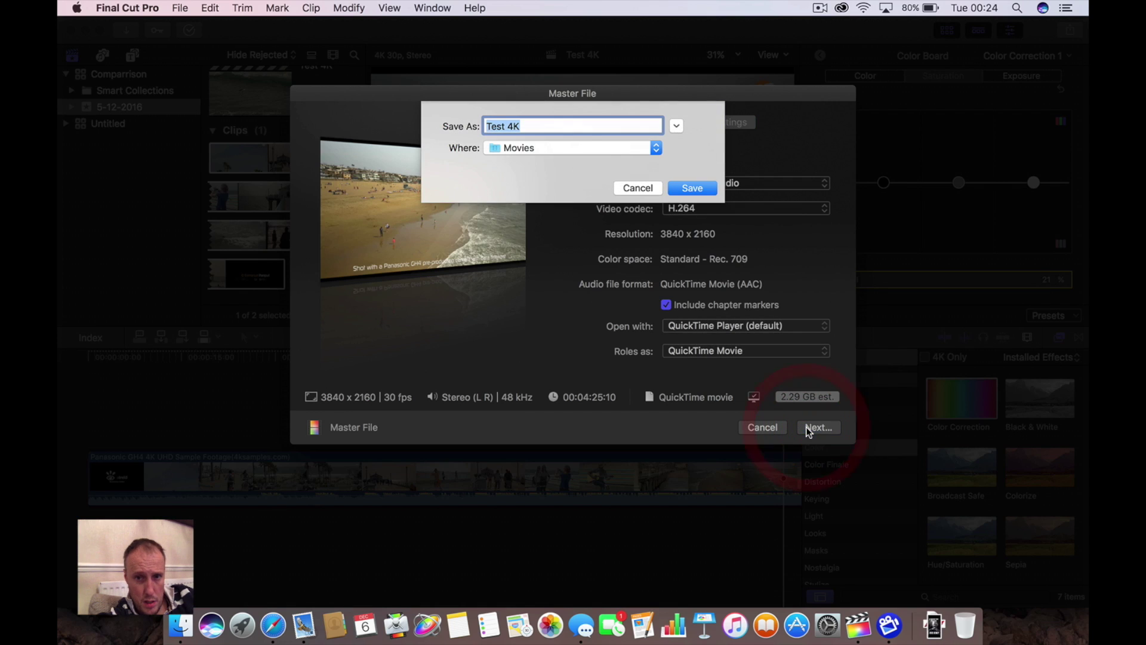
left_click(683, 193)
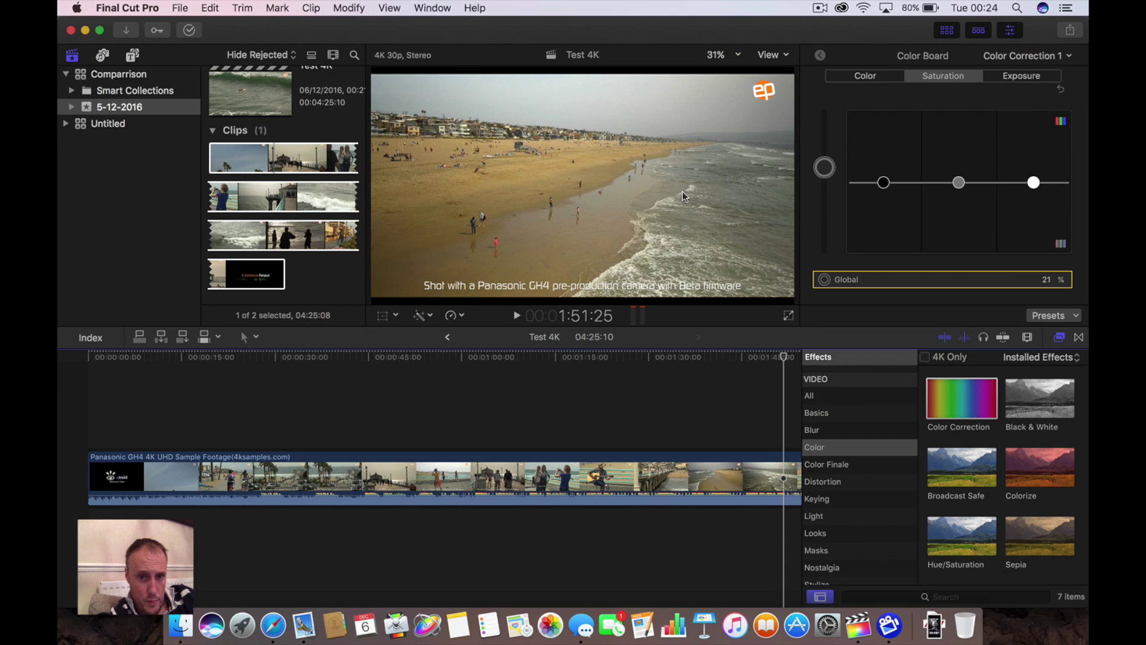
Show Background Tasks and expand the Sharing job to watch Test 4K.mov transcoding.
left_click(196, 34)
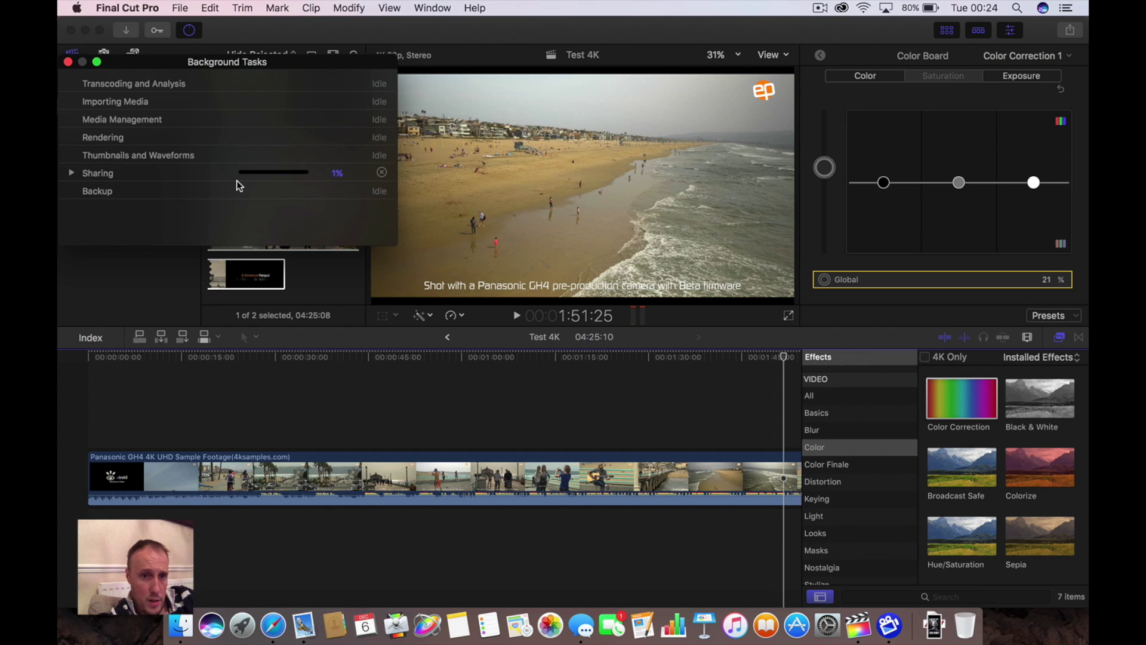
left_click(71, 173)
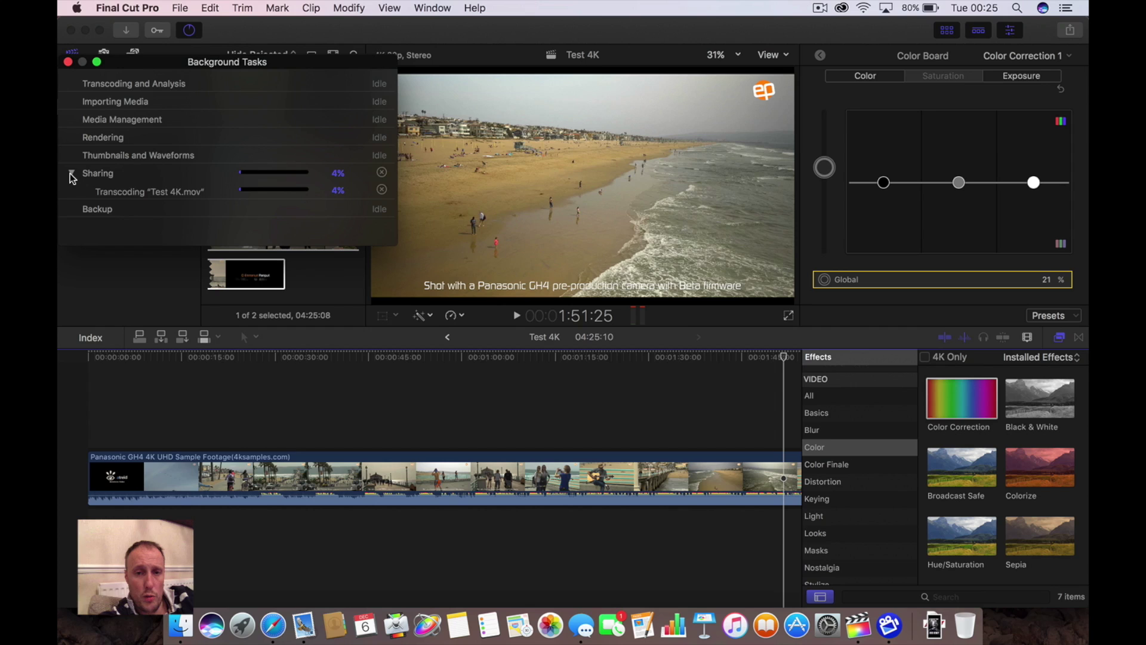
left_click(821, 7)
left_click(833, 38)
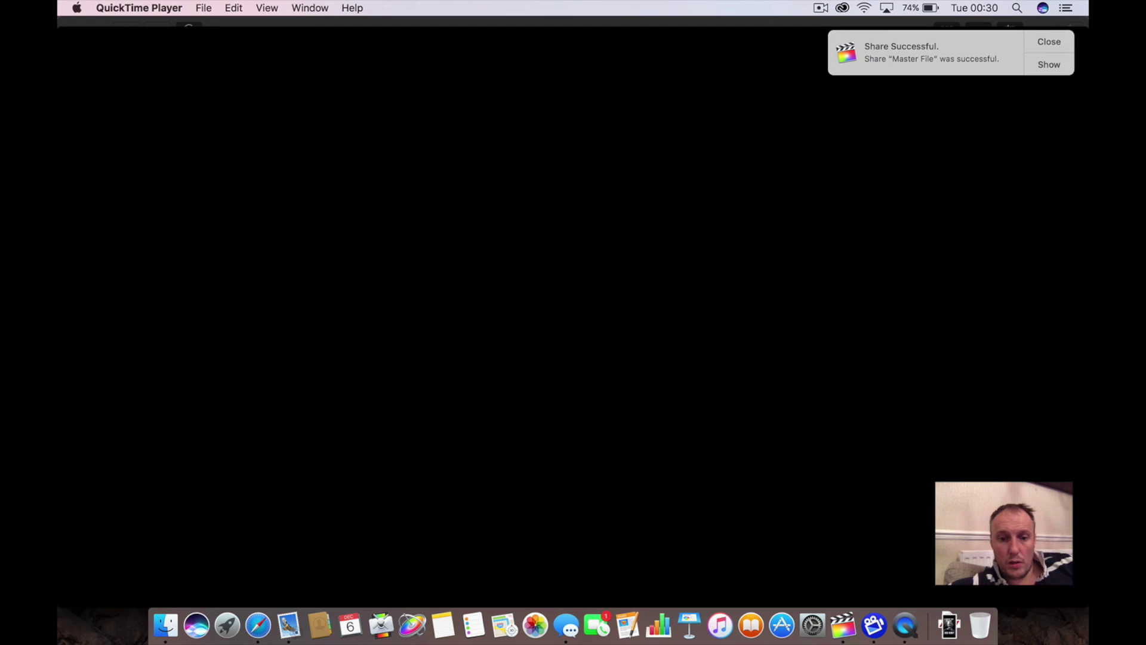
Play the exported Test 4K movie in QuickTime, dismiss the Share Successful notice, and scrub to the end.
mouse_move(1053, 353)
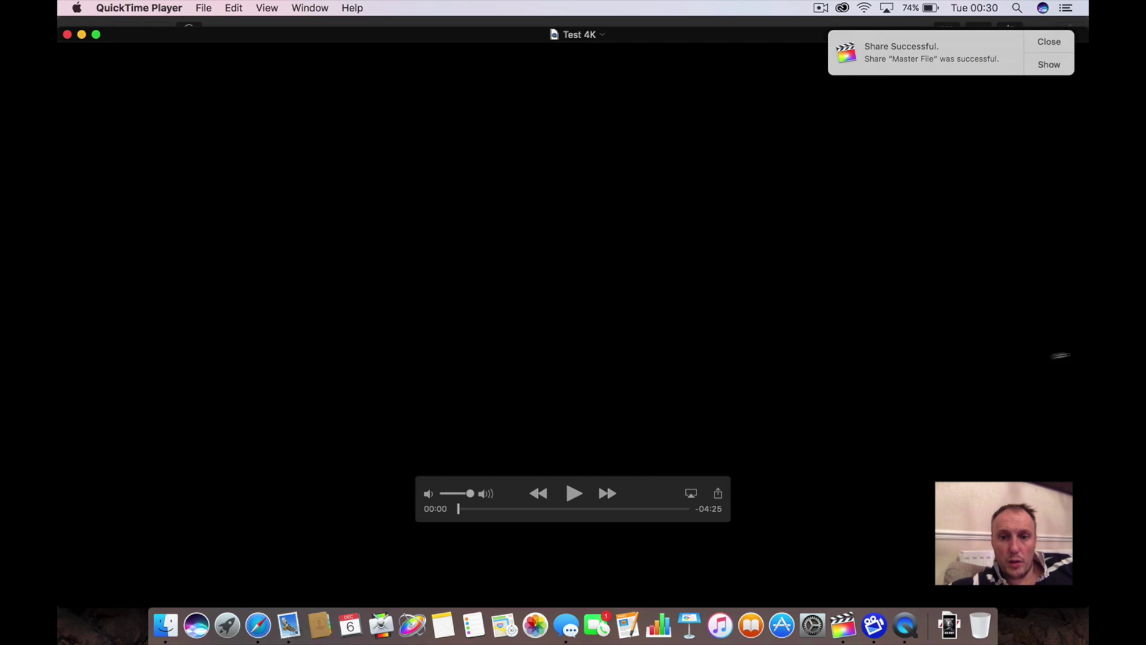
left_click(578, 493)
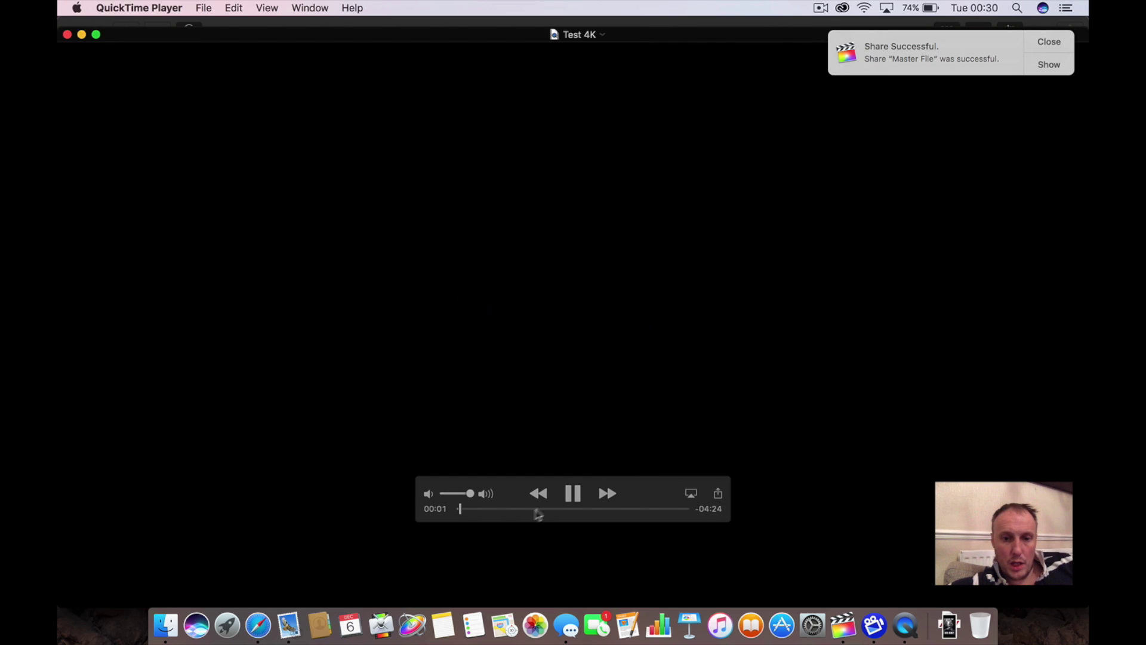
left_click(527, 509)
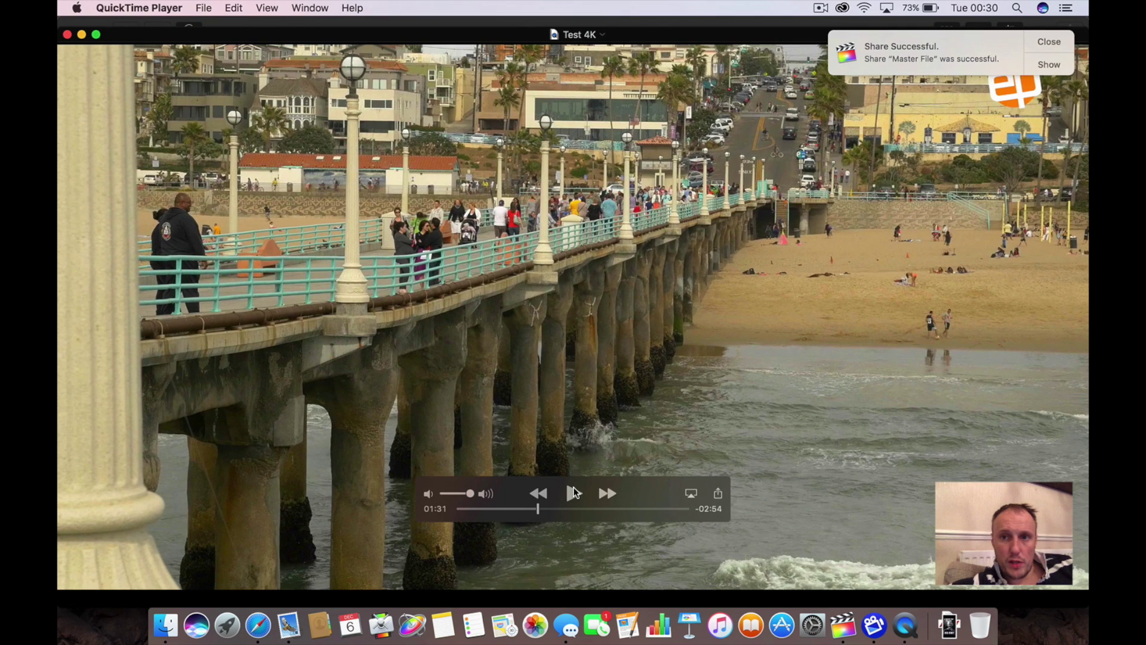
left_click(1049, 42)
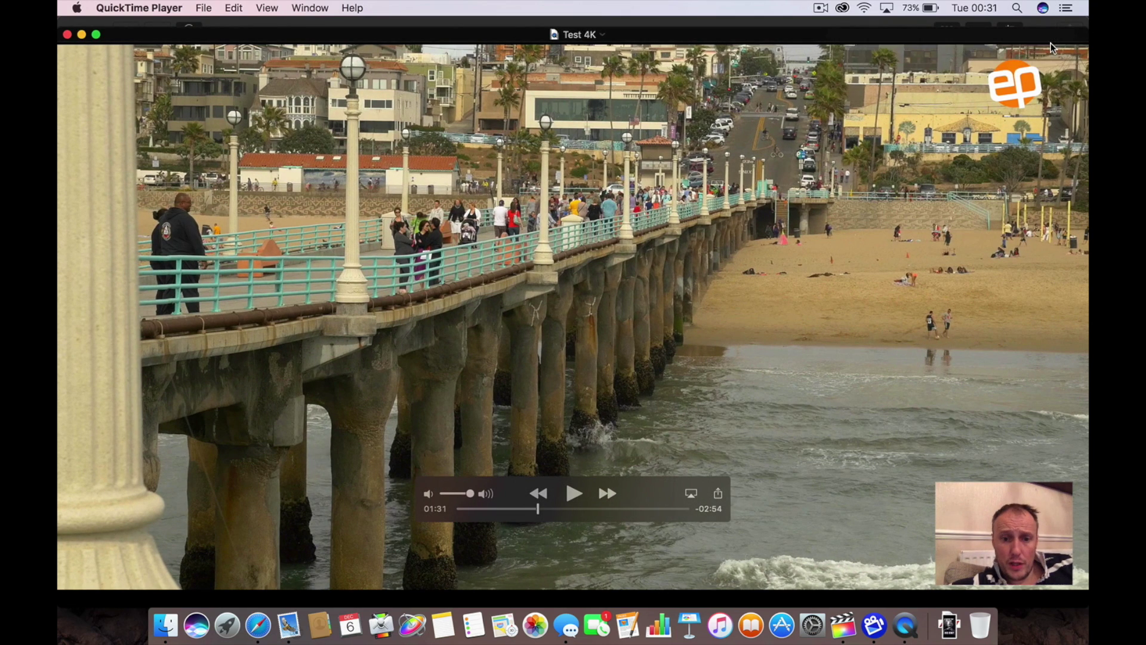
left_click_drag(533, 508, 690, 512)
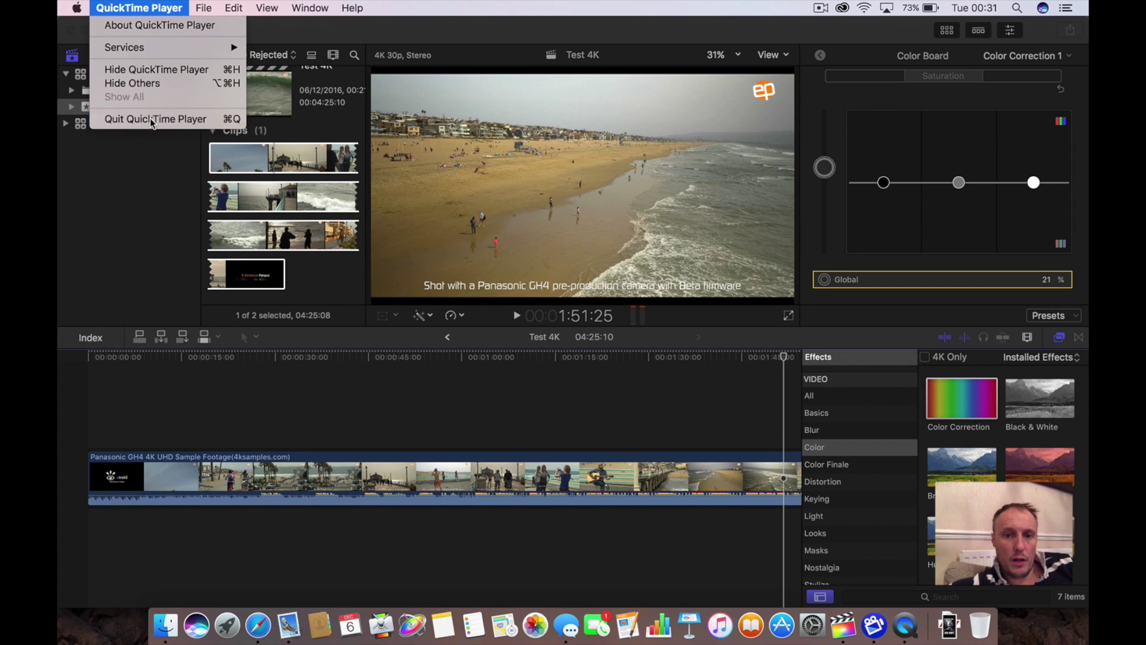
Quit QuickTime Player and close Final Cut Pro's Background Tasks window.
left_click(149, 117)
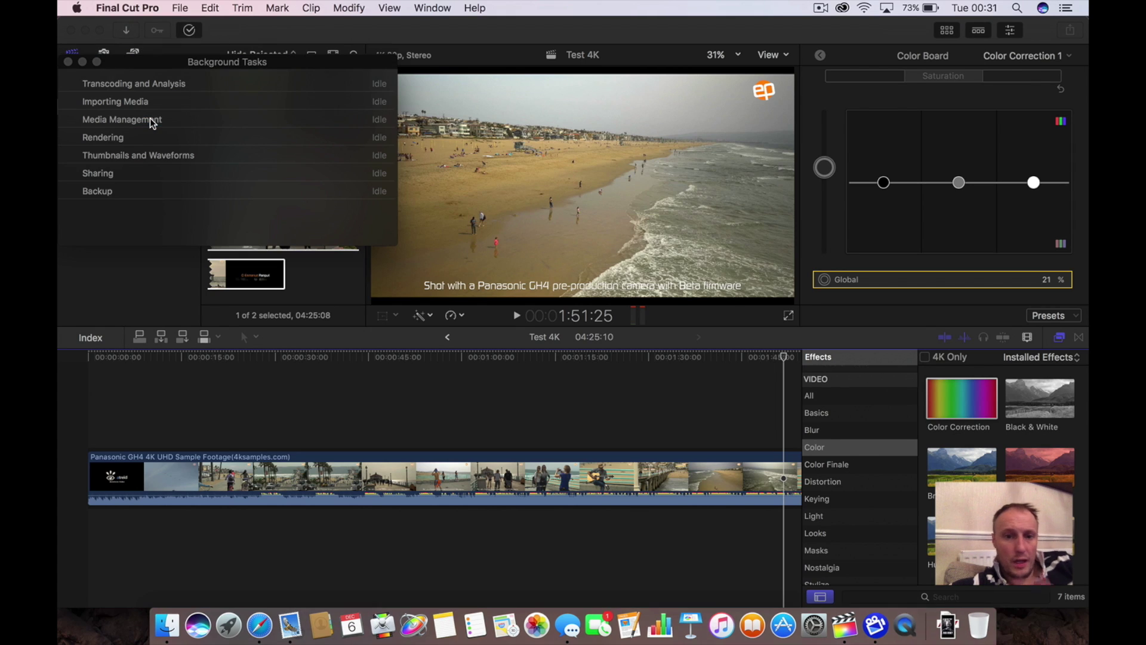
left_click(68, 62)
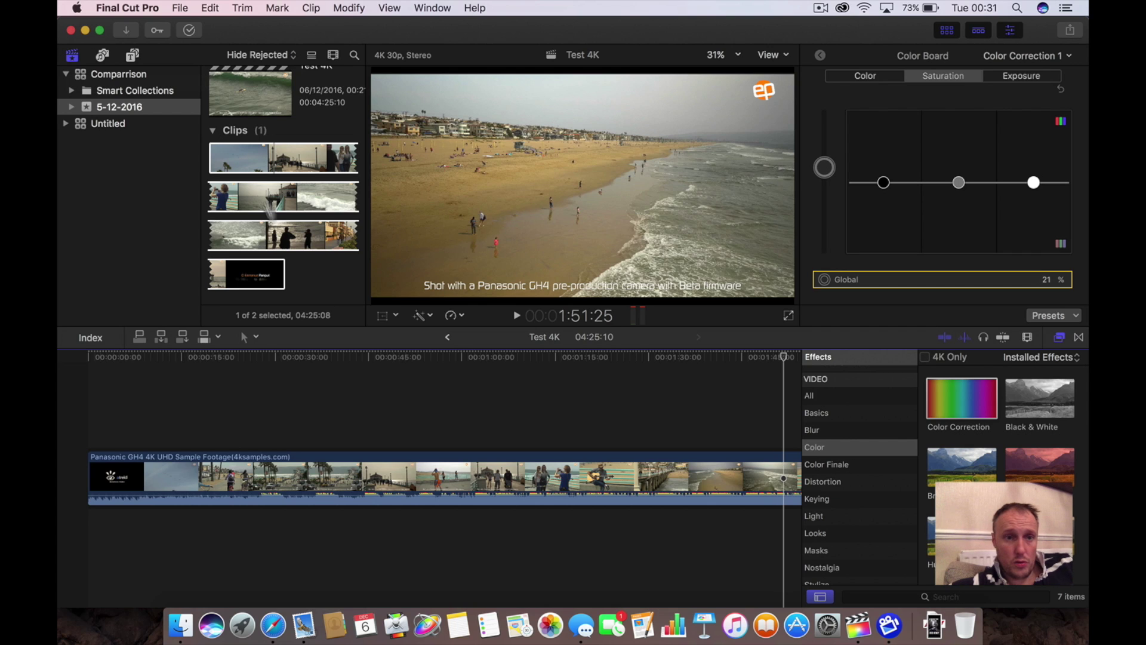
left_click(819, 9)
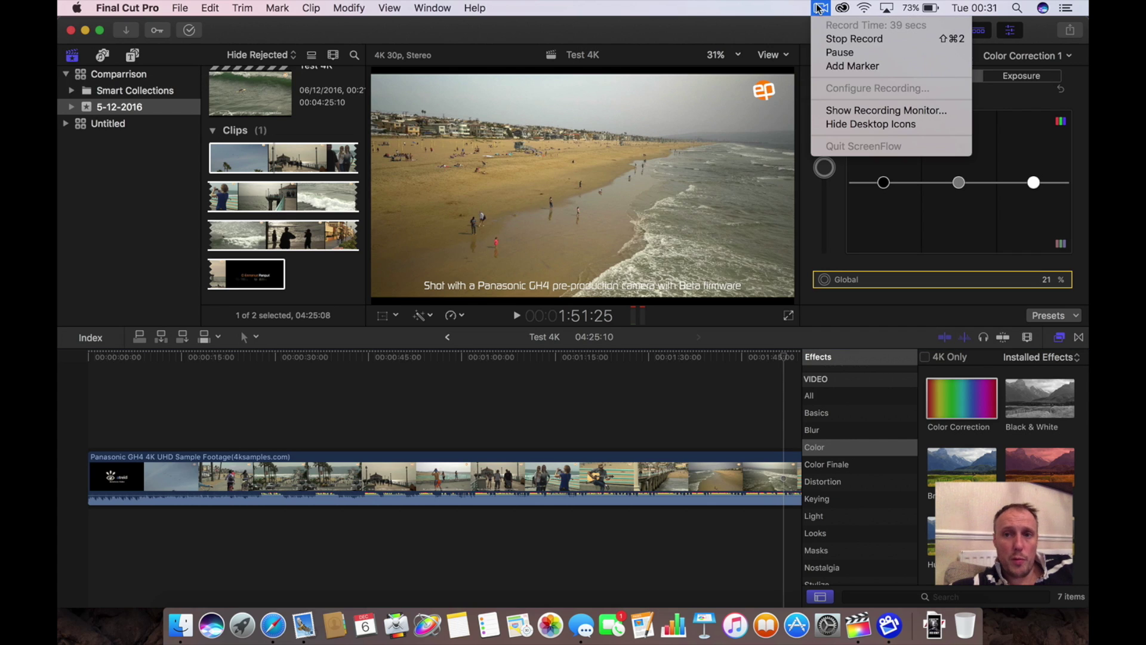
left_click(837, 39)
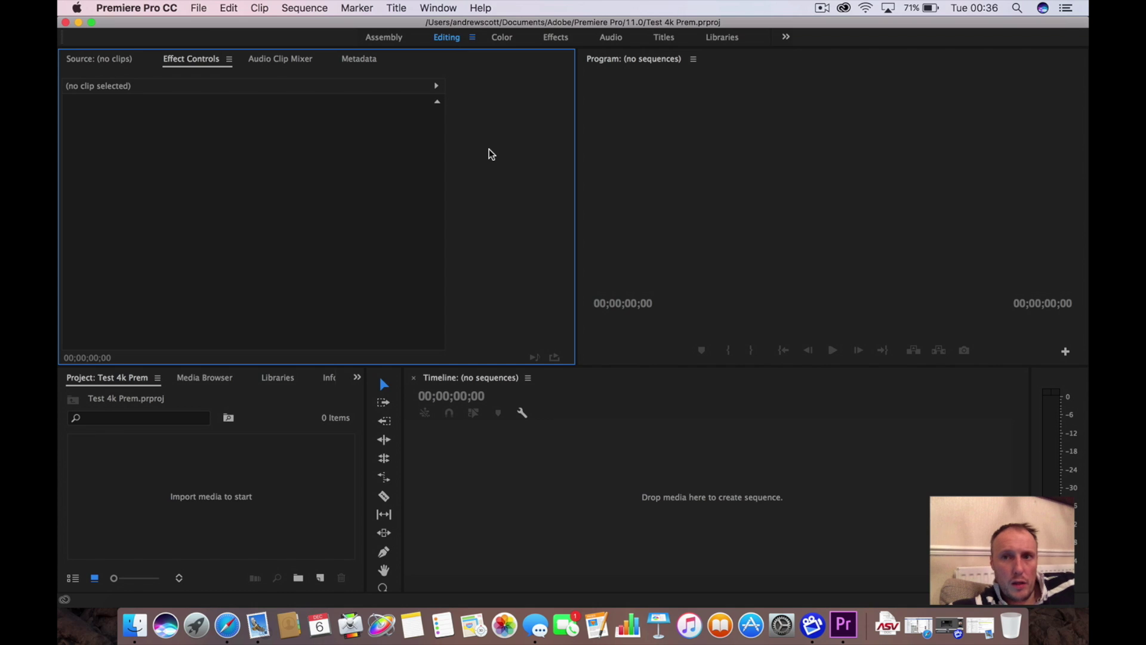
left_click(141, 7)
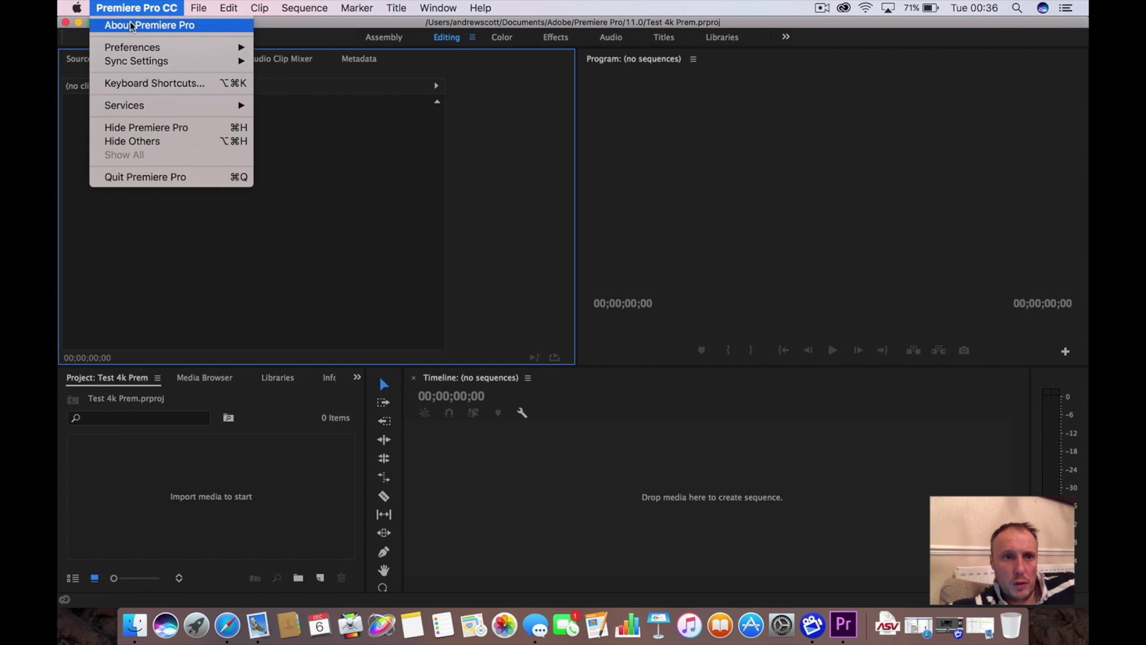
left_click(131, 24)
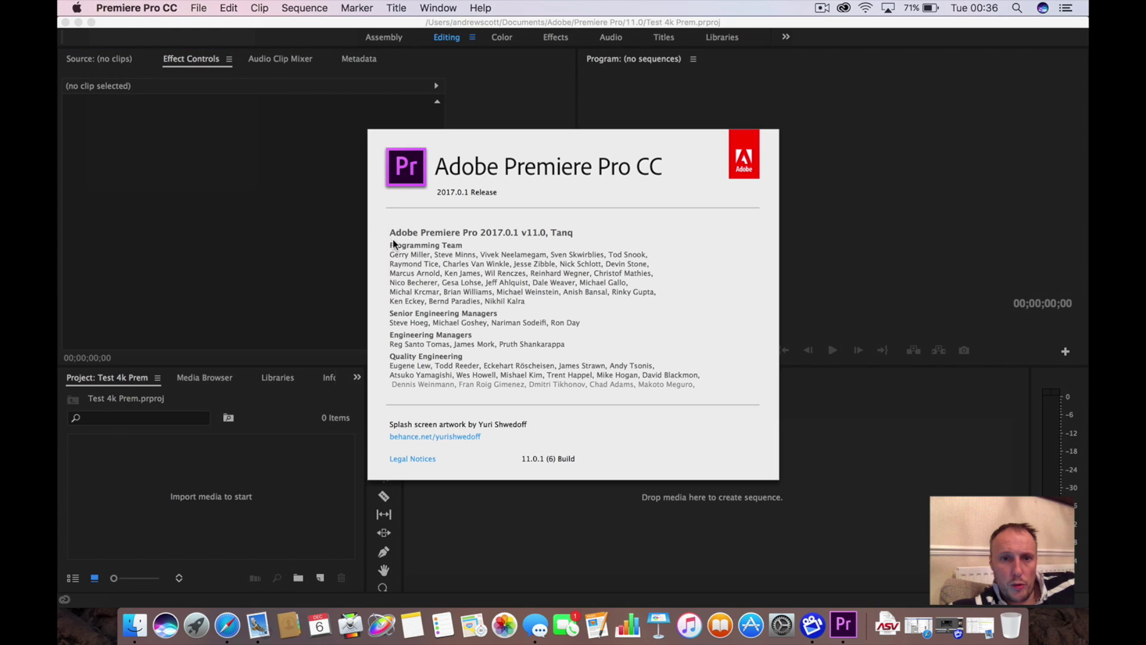
left_click(477, 282)
Import the Panasonic GH4 4K UHD sample mp4 and drag it onto the Timeline to build a sequence.
left_click(241, 495)
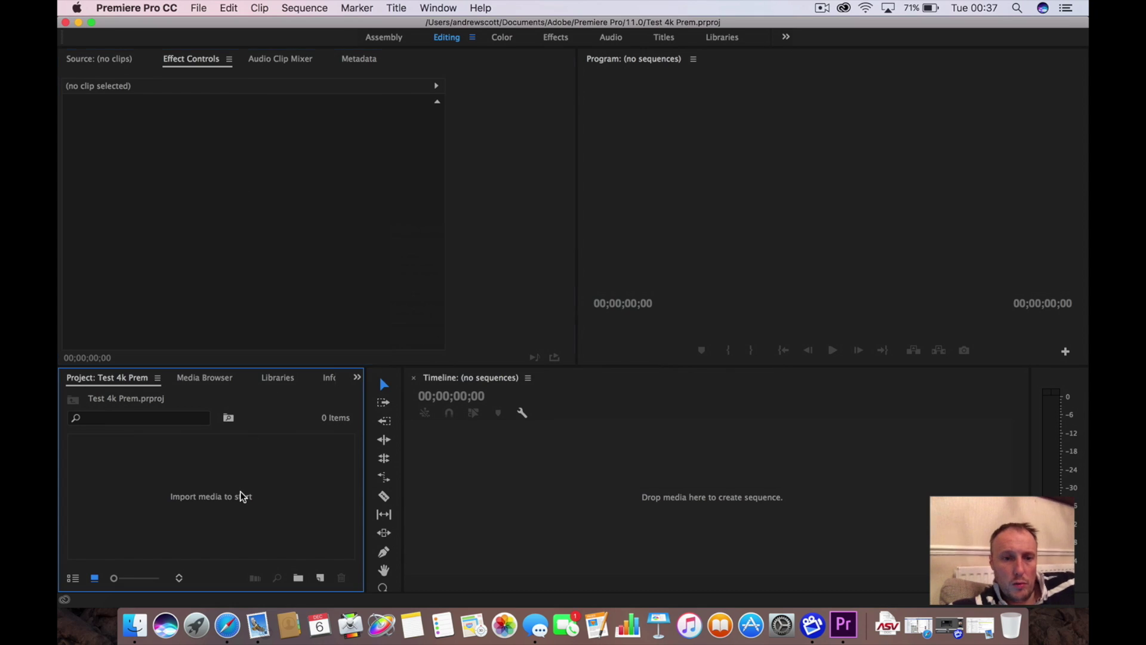
right_click(241, 495)
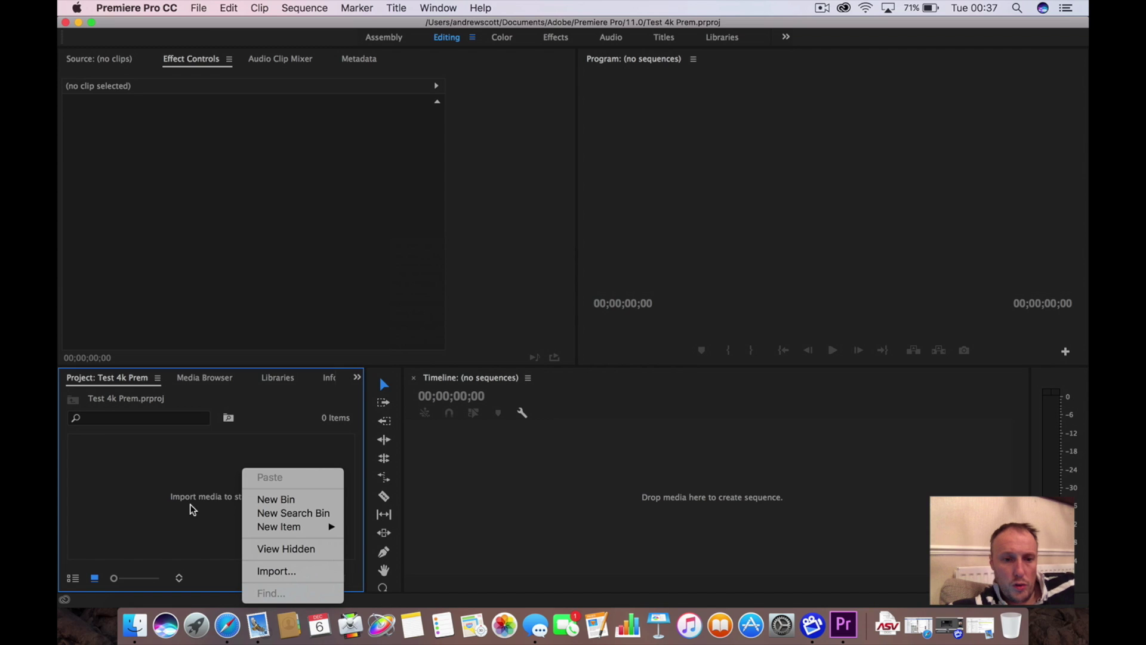
left_click(263, 575)
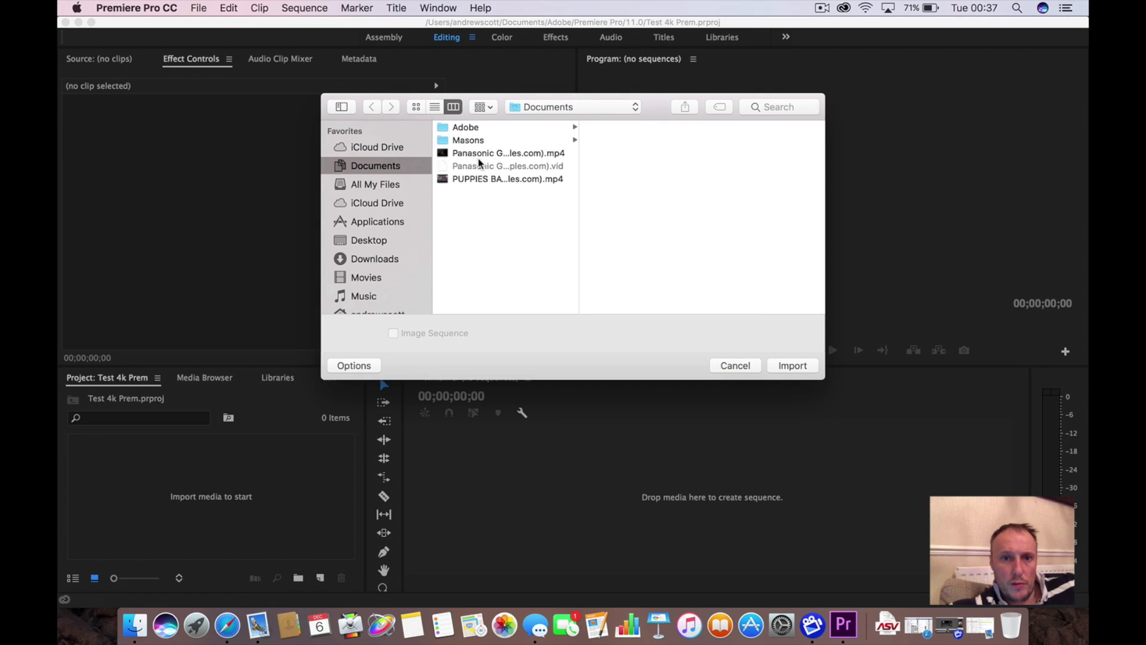
left_click(479, 154)
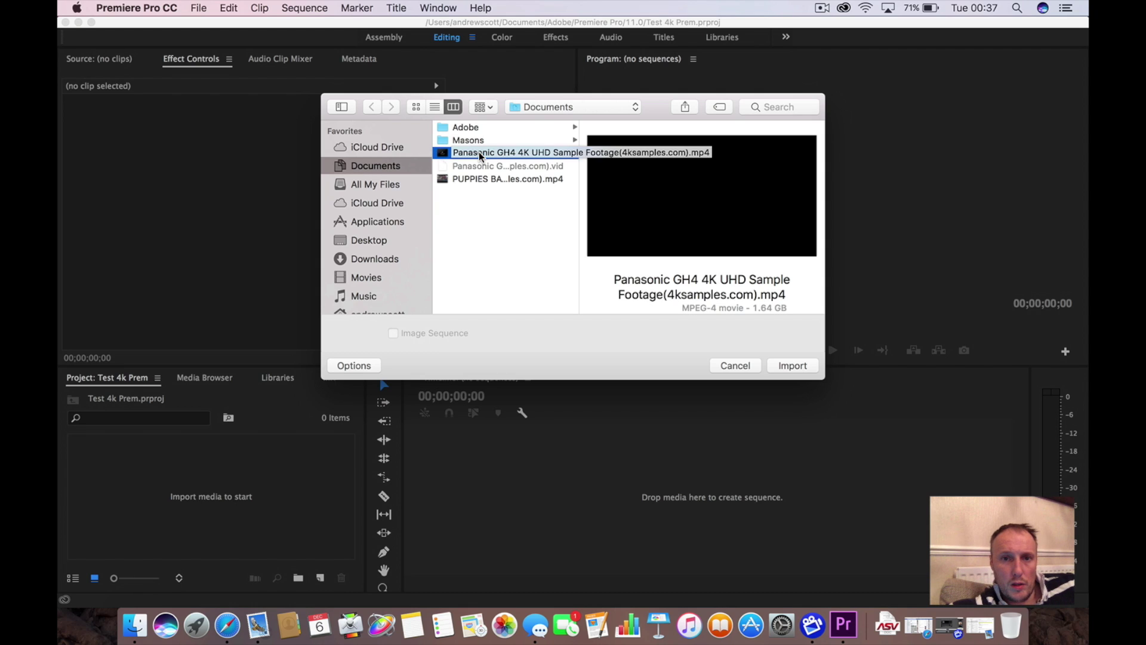
left_click(793, 366)
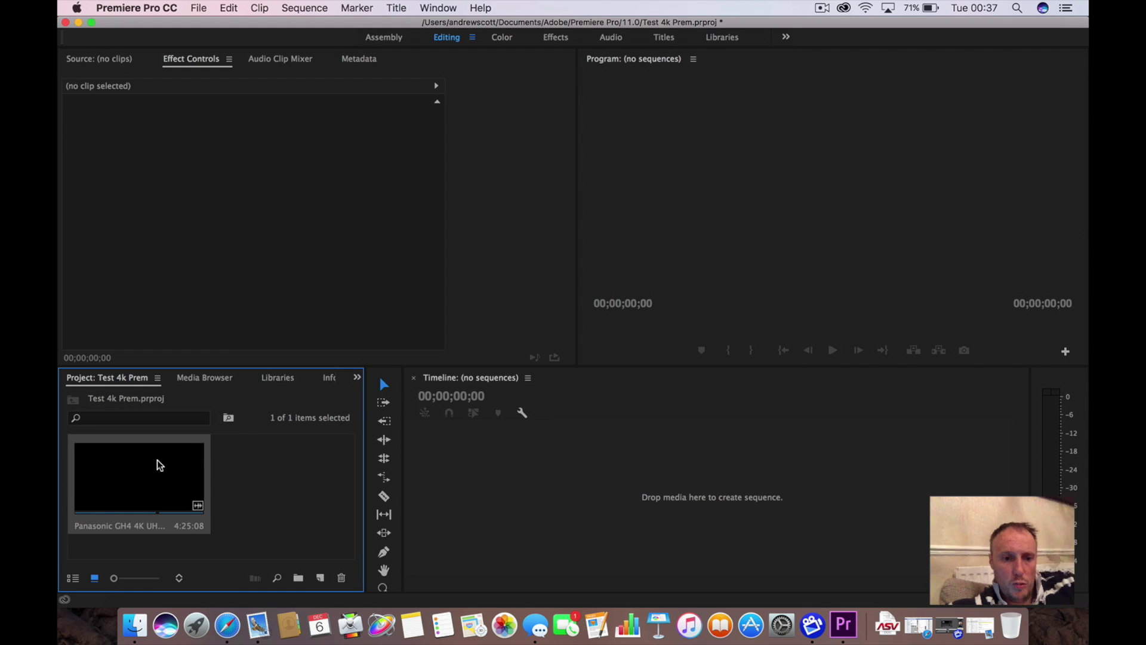
left_click_drag(160, 465, 540, 515)
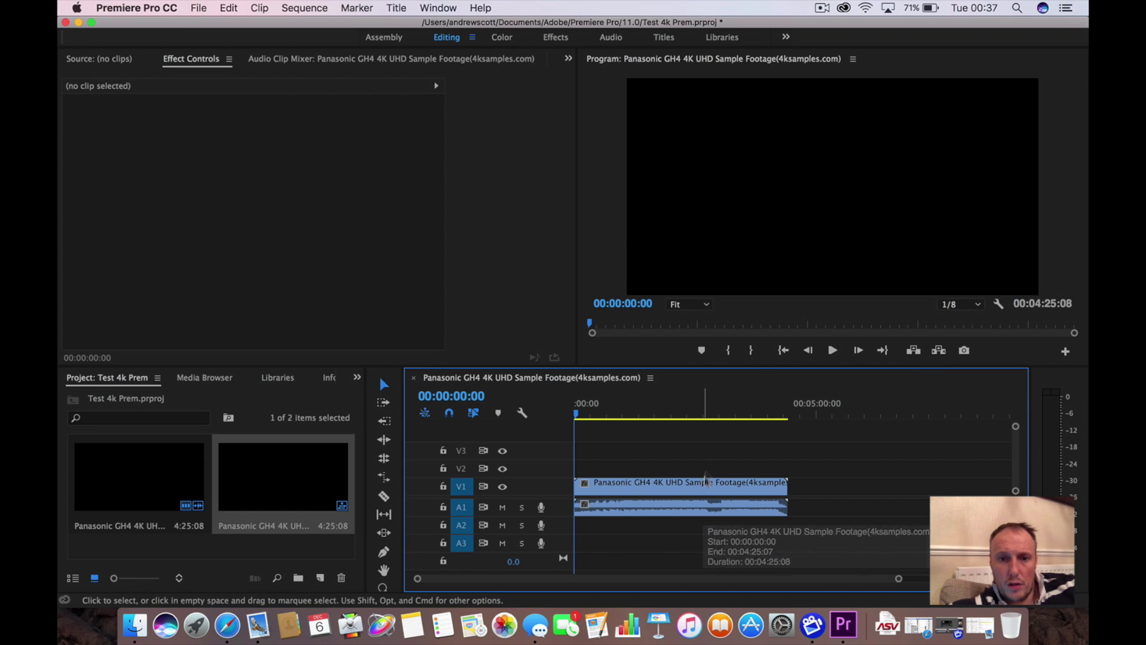
Play the sequence, jumping to 00:01:53:13, then back to 00:01:03:00.
left_click(833, 351)
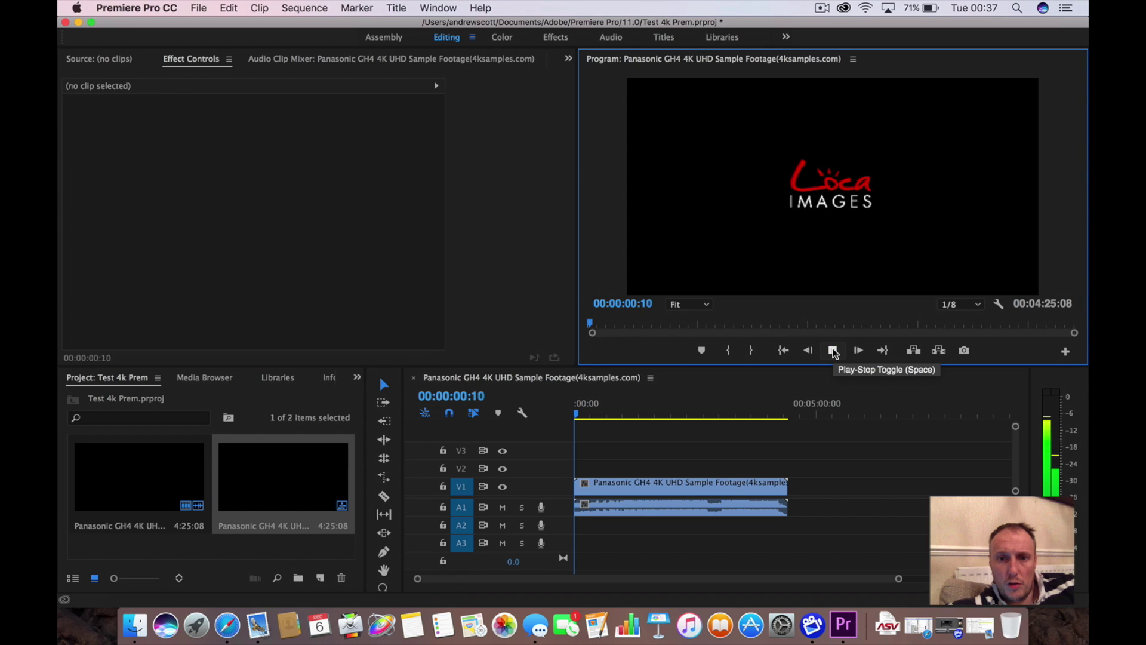
left_click(797, 327)
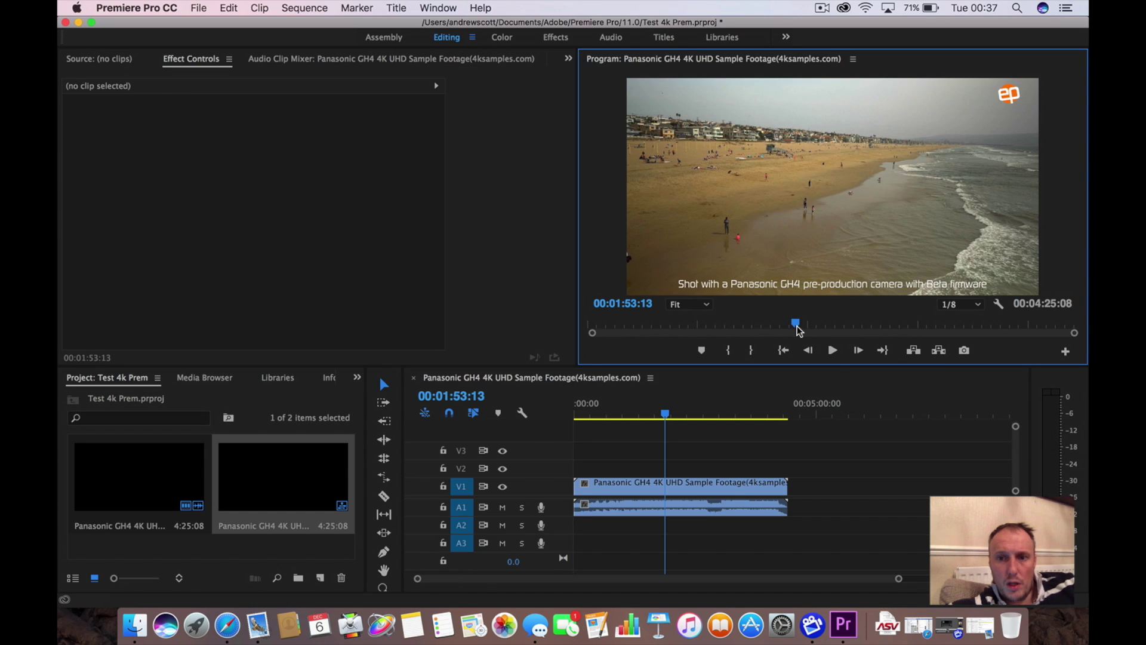
left_click(832, 352)
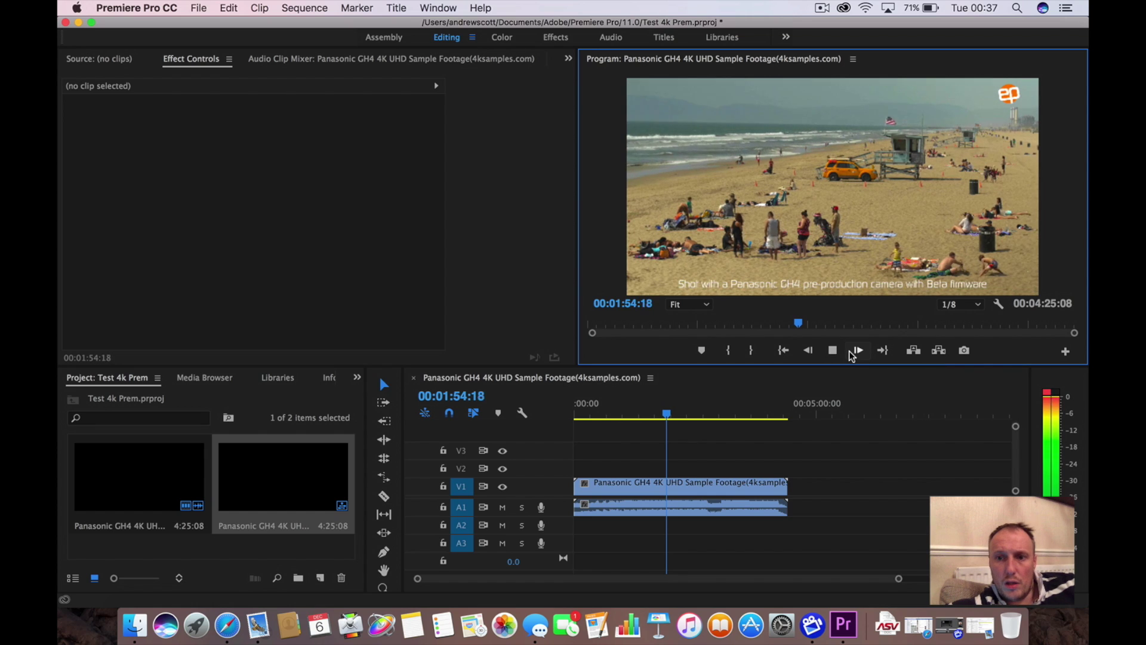
left_click(684, 435)
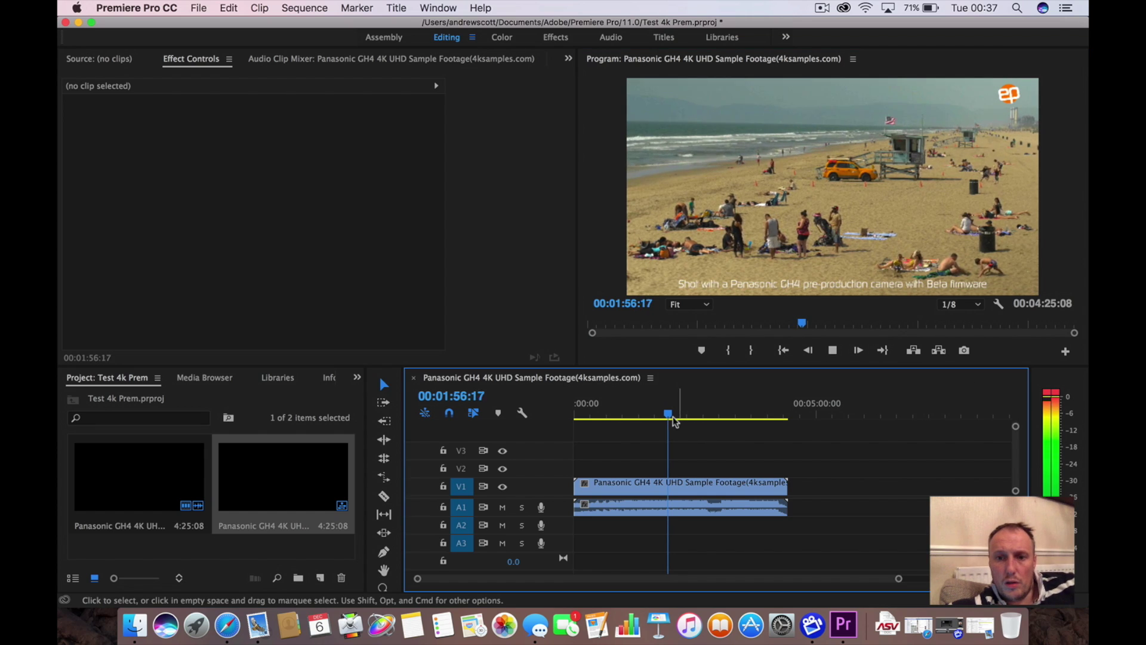
left_click_drag(672, 417, 627, 415)
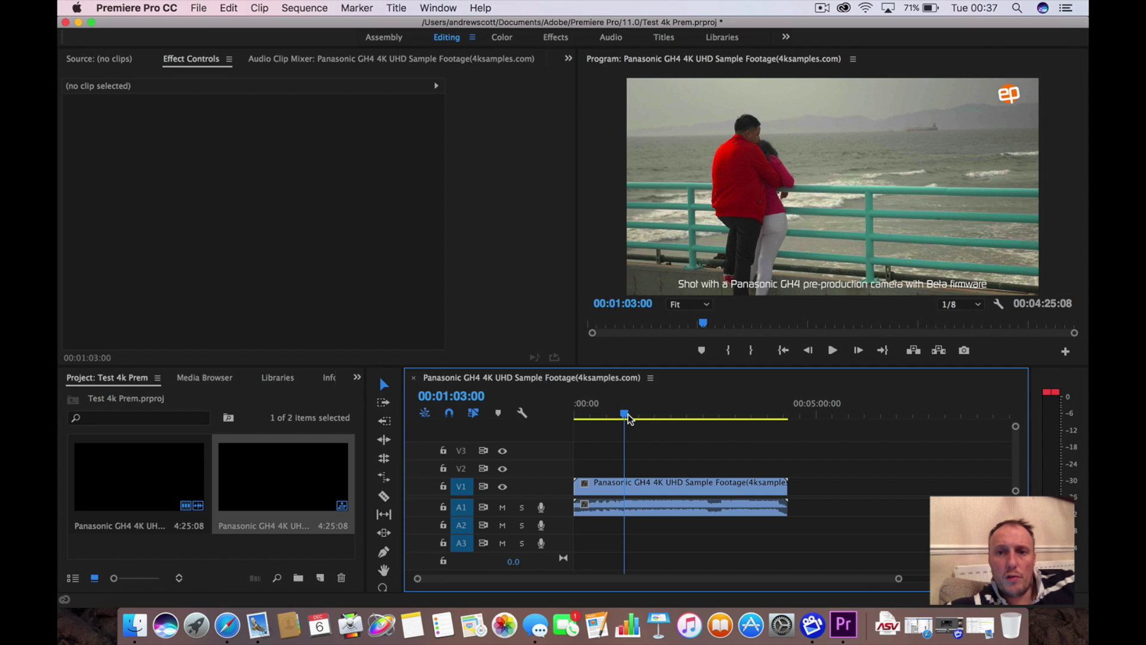
left_click(833, 355)
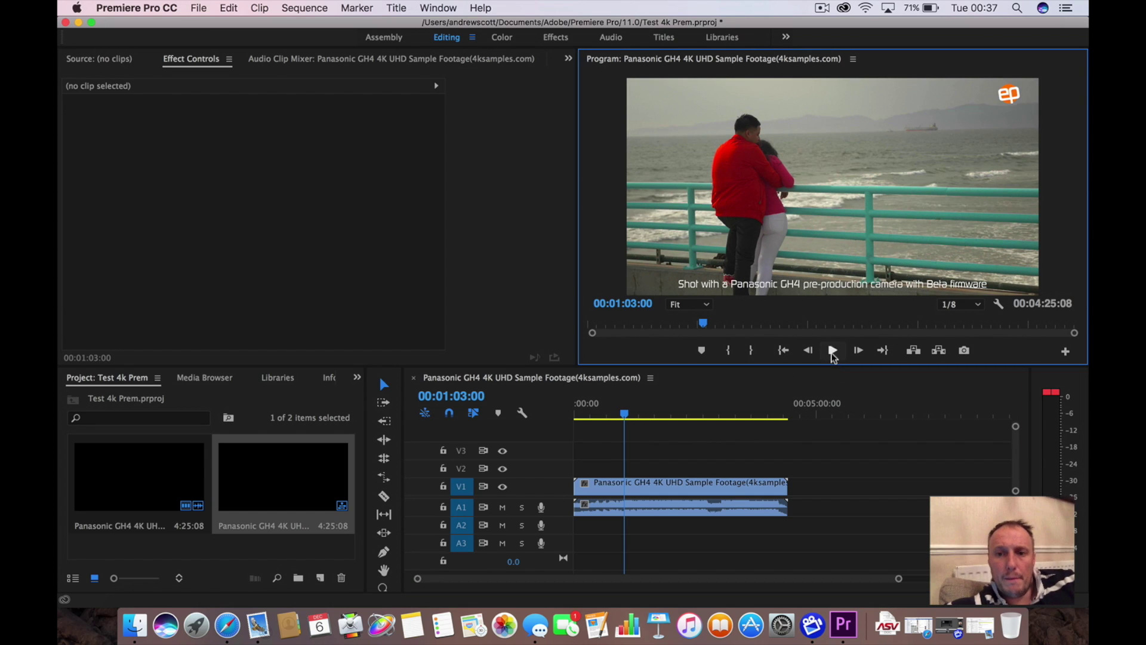
left_click(629, 413)
Move to the beach shot at 00:02:42:09 and play on toward the pier shot.
left_click_drag(656, 412, 705, 414)
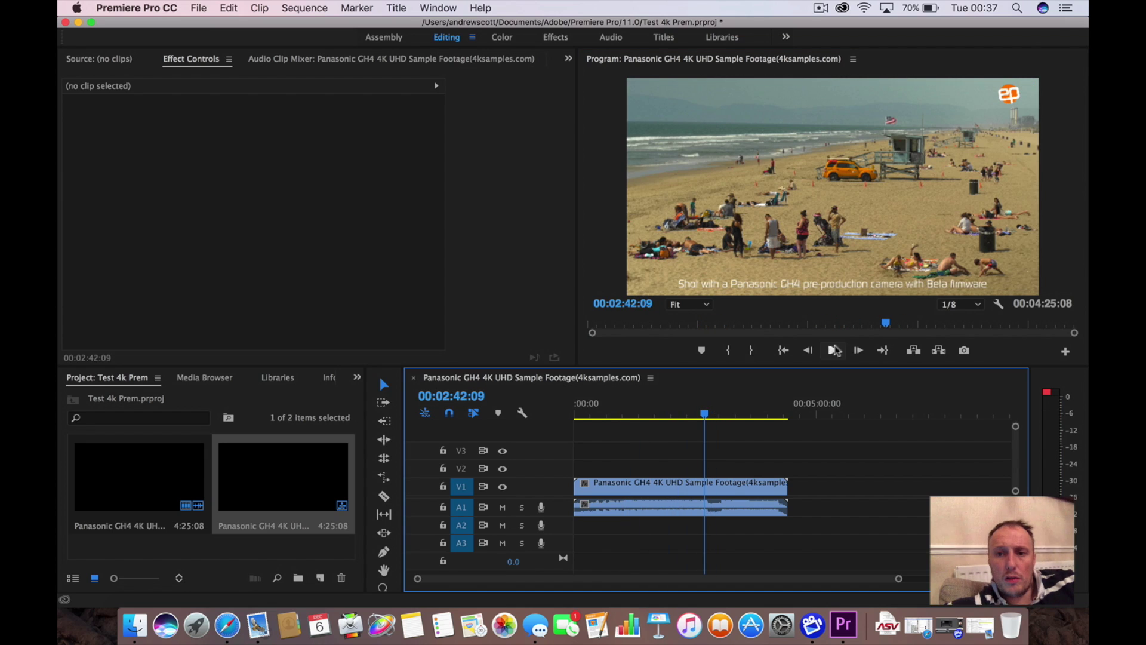
left_click(834, 351)
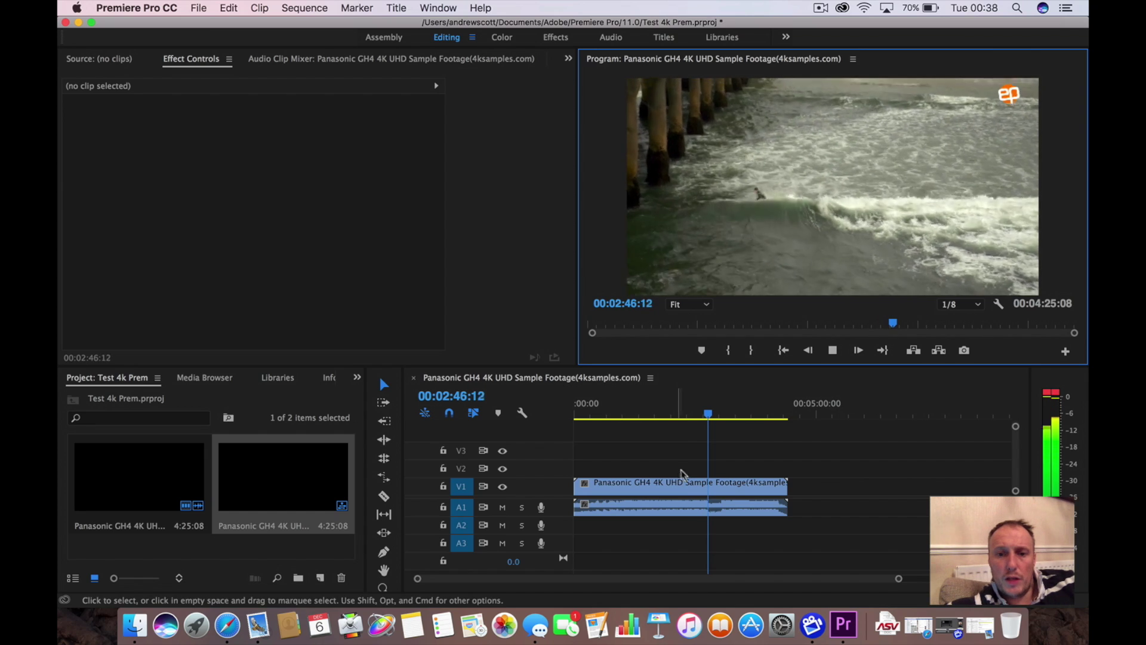
left_click(651, 379)
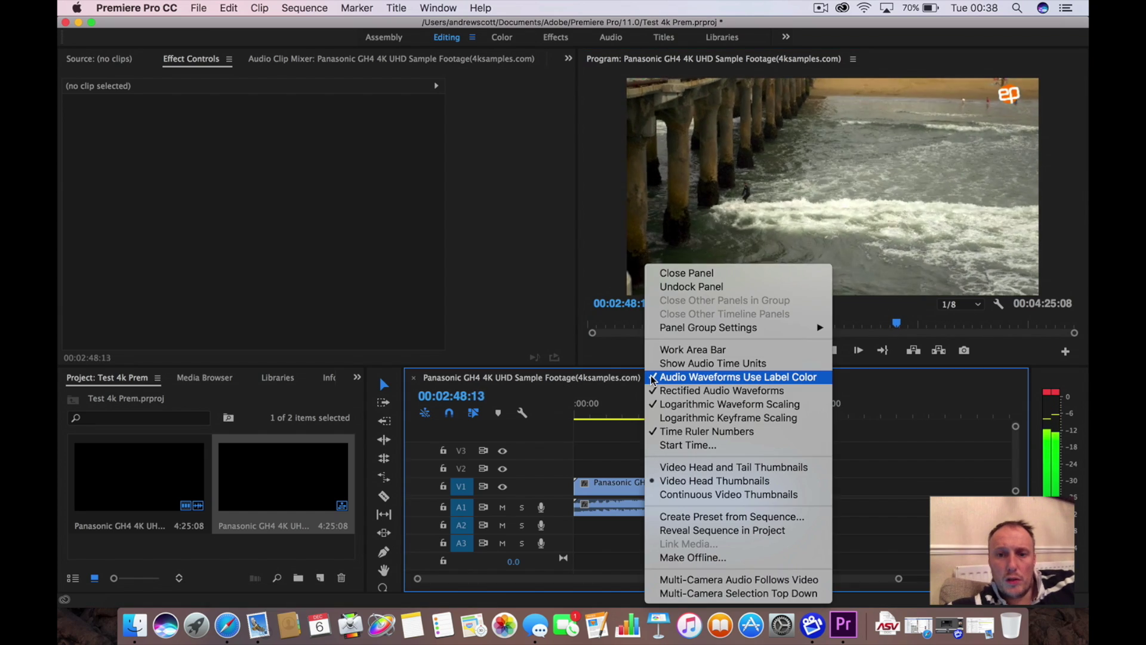
left_click(608, 441)
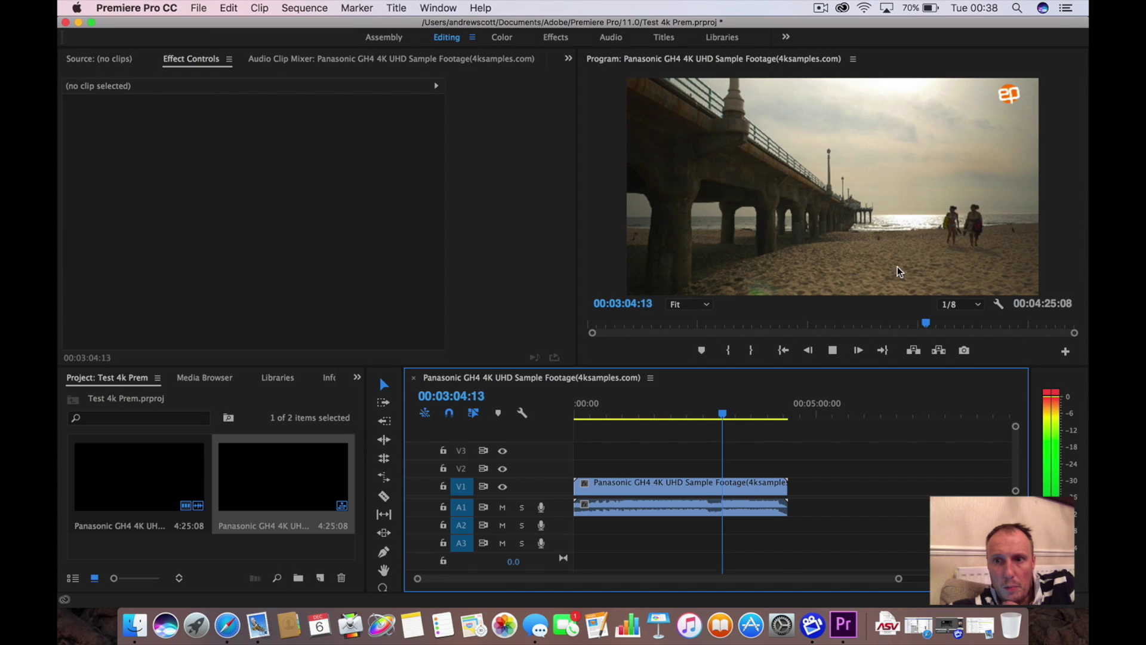
Stop playback and set the Program monitor's playback resolution to 1/16.
left_click(833, 352)
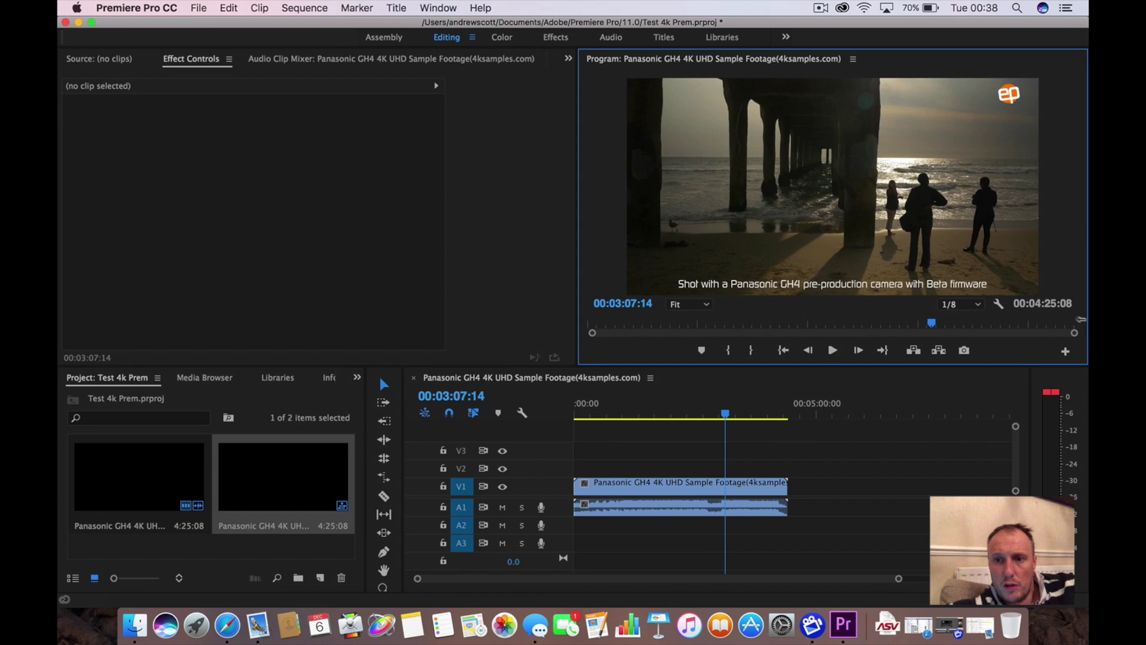
left_click(958, 305)
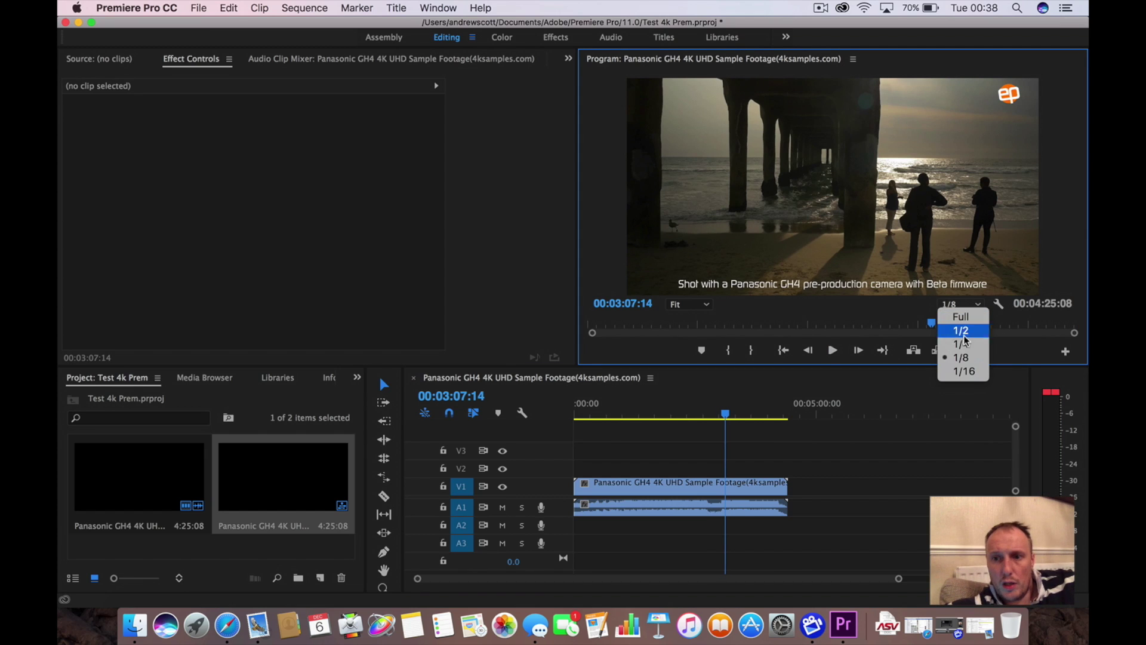
left_click(964, 372)
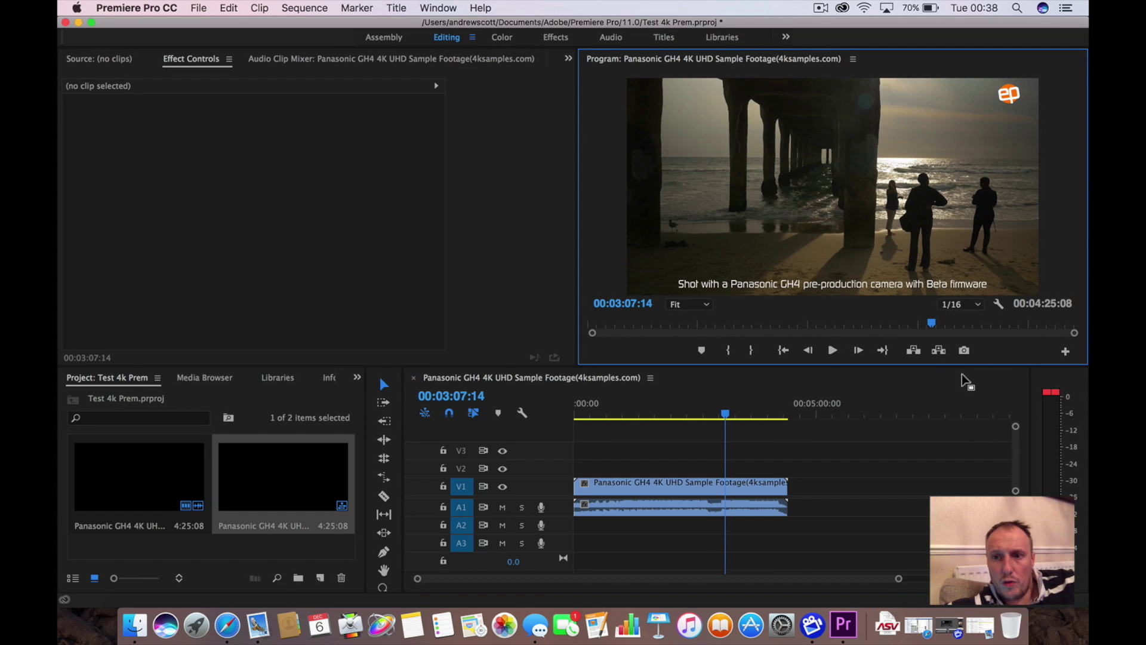
Play from 01:36:17, stop at 01:39:10, and switch to the Effects workspace.
left_click(833, 353)
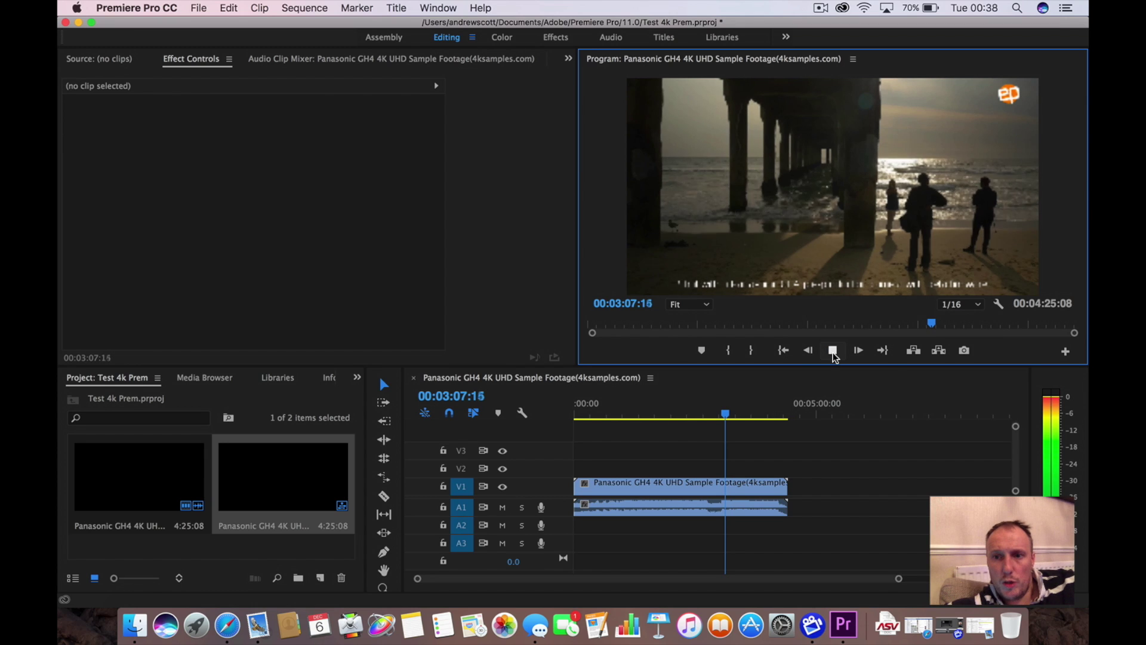
left_click(641, 420)
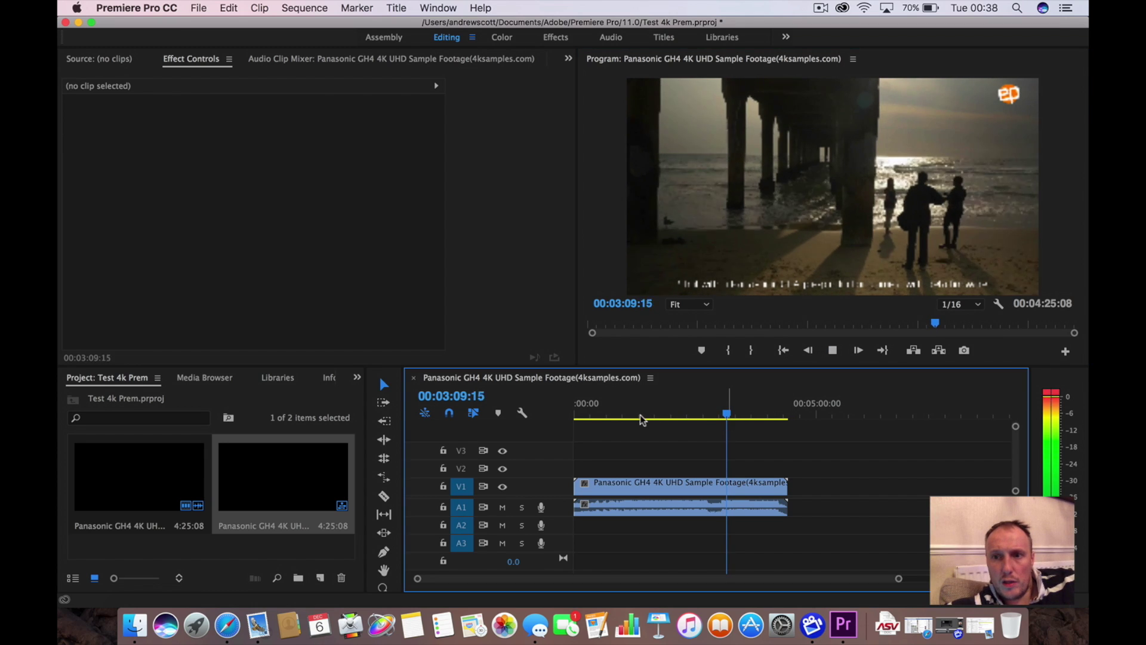
left_click(652, 417)
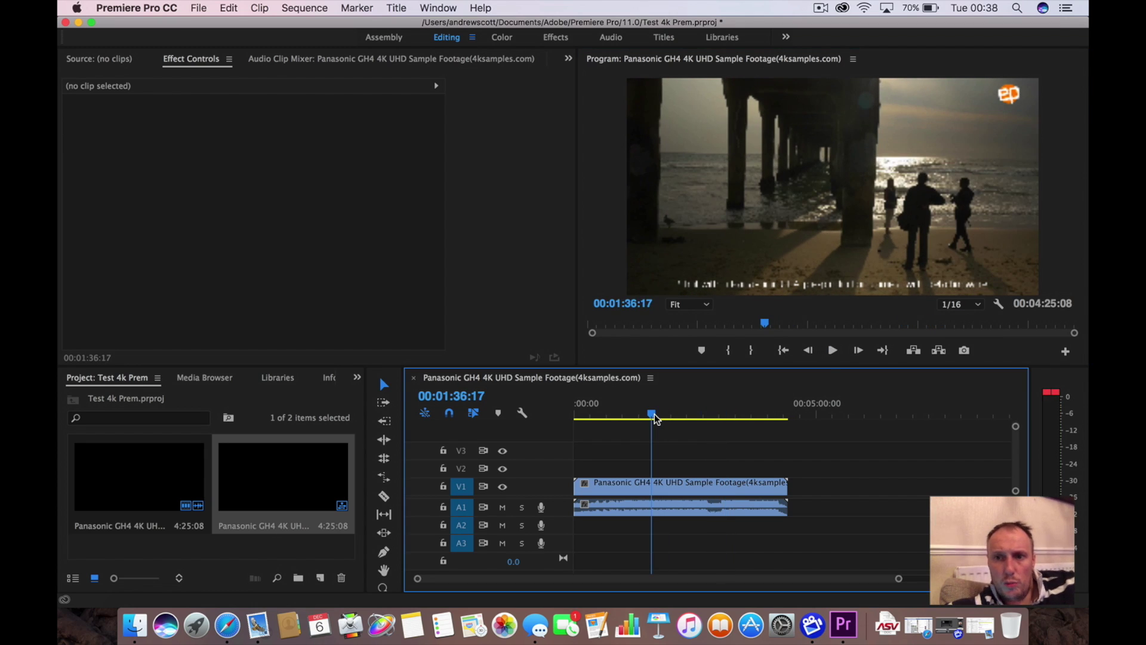
left_click(832, 351)
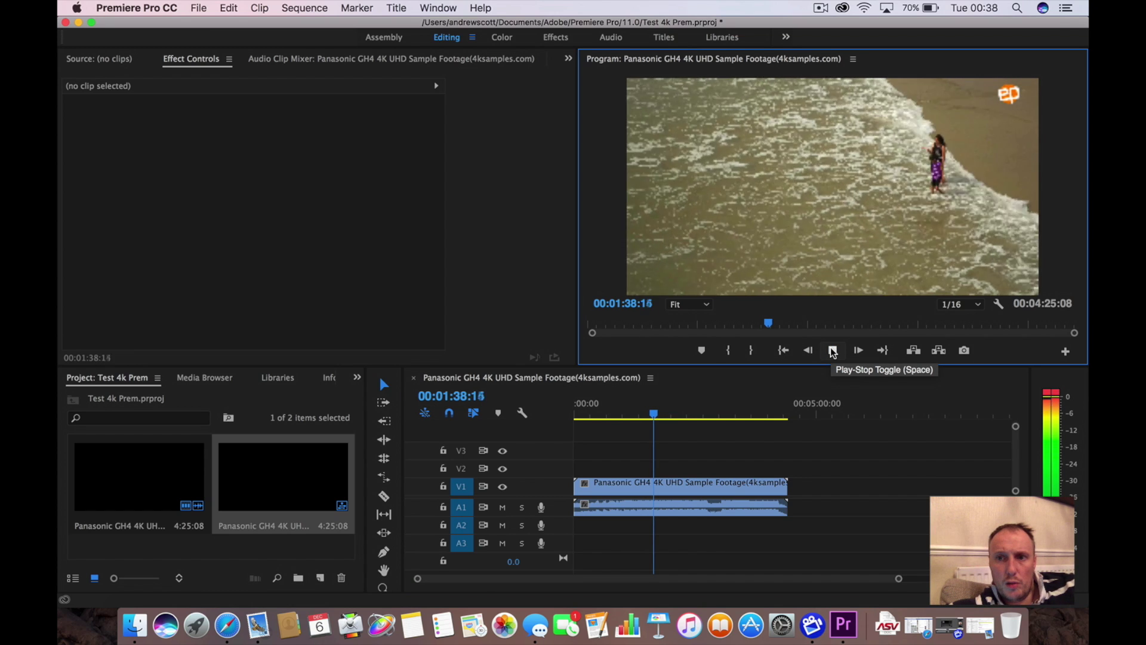
left_click(833, 351)
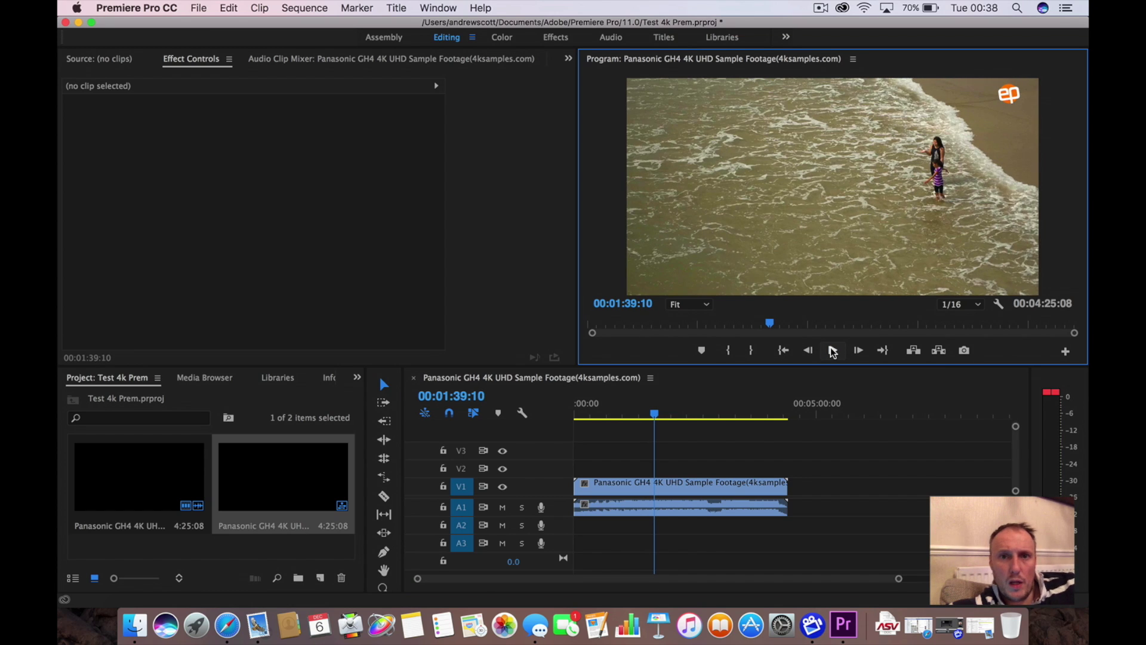
left_click(560, 42)
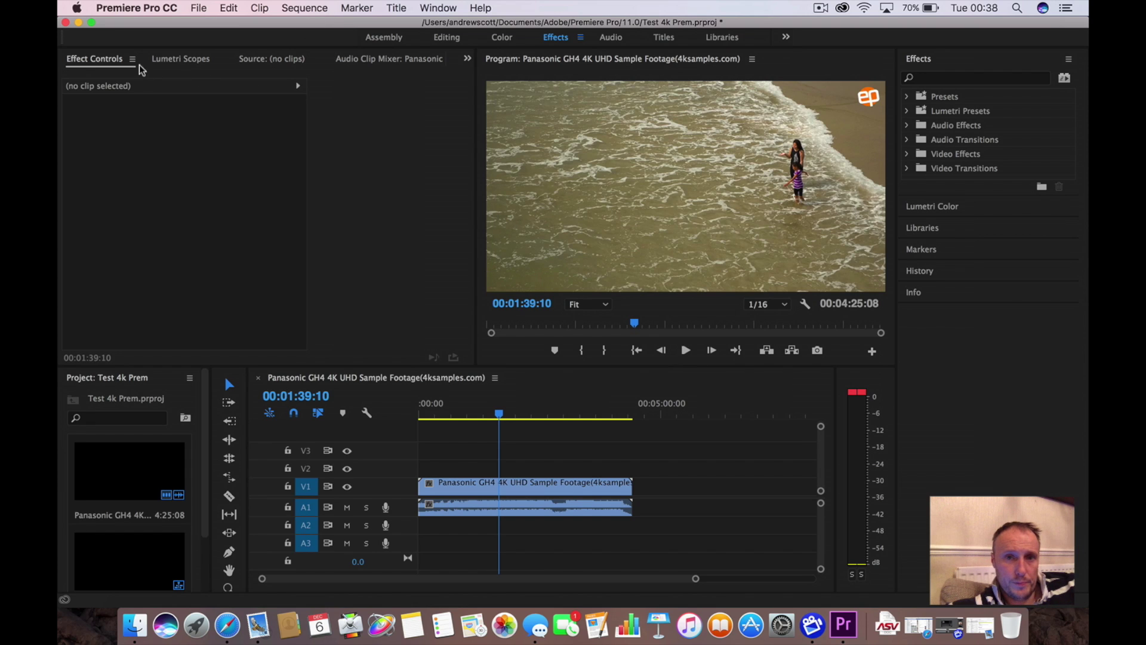
Search the Effects panel for colour effects, then retype the search to look for saturation.
left_click(922, 77)
type("colo")
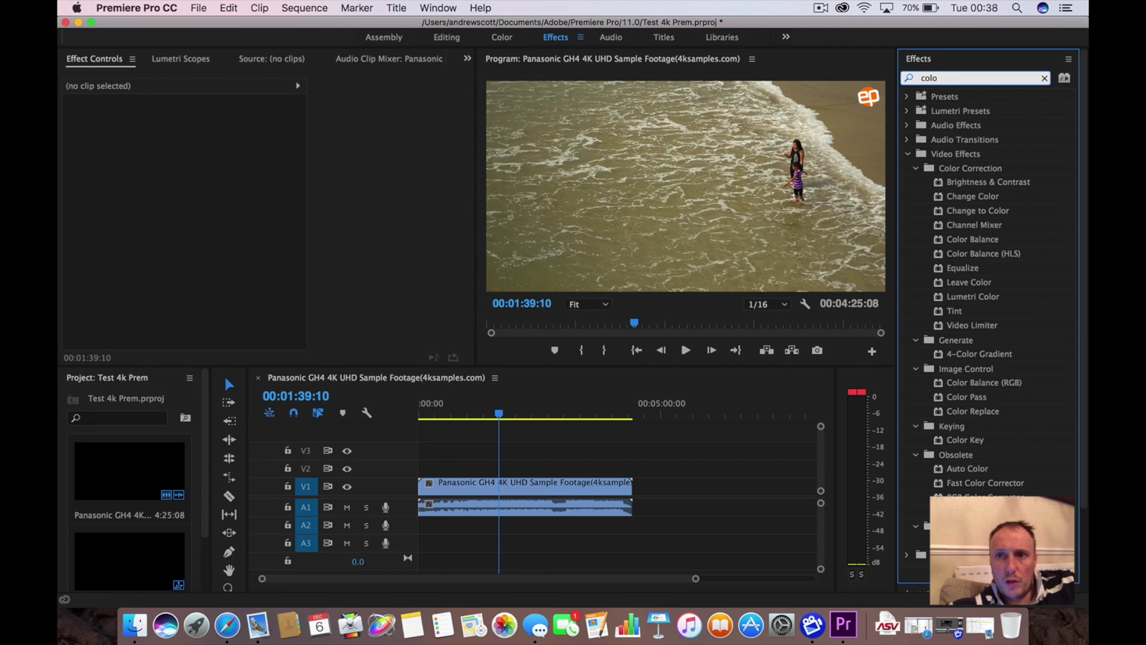
key("BackSpace")
key("BackSpace")
key("BackSpace")
key("BackSpace")
type("saturat")
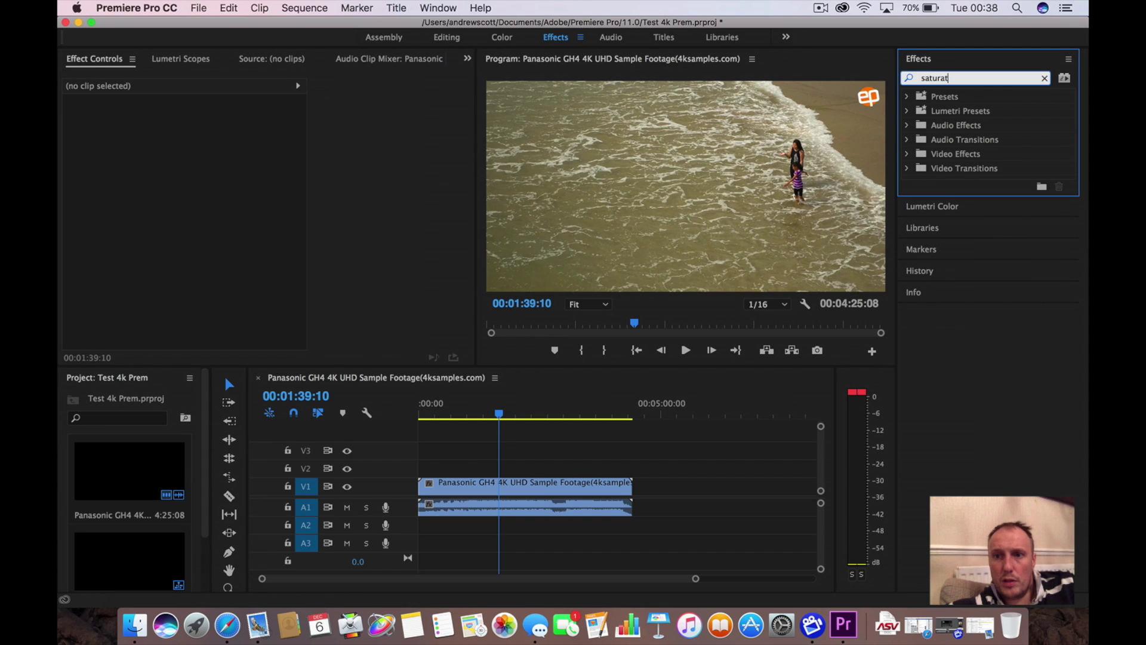
type("color")
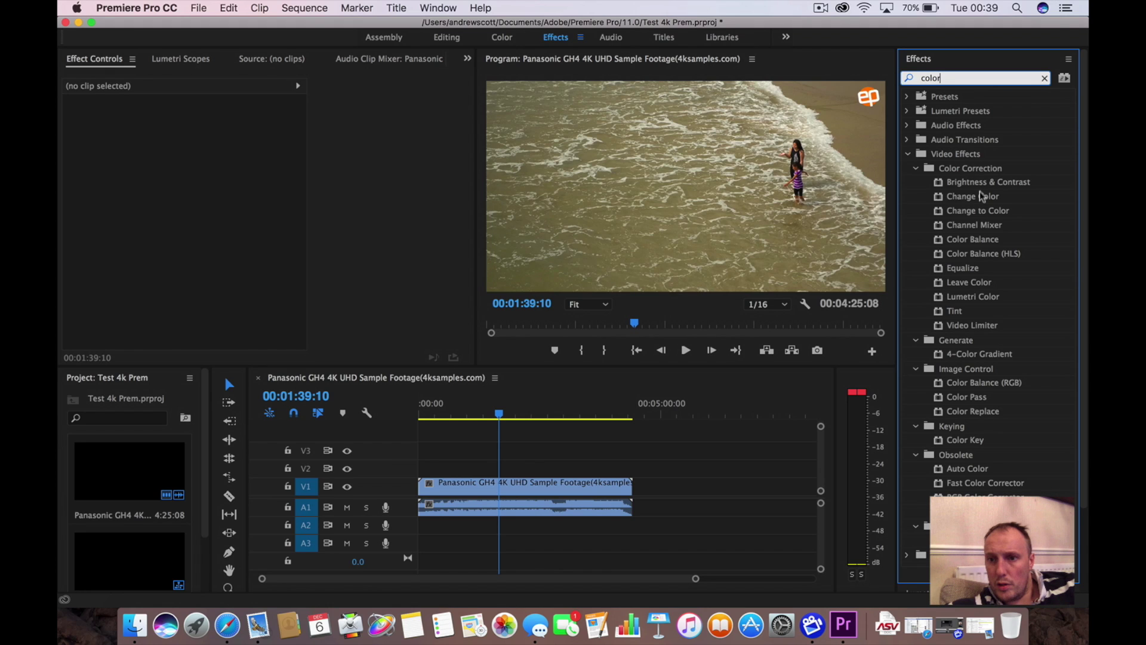
Apply the Color Balance effect to the beach clip on V1.
left_click_drag(973, 245, 582, 491)
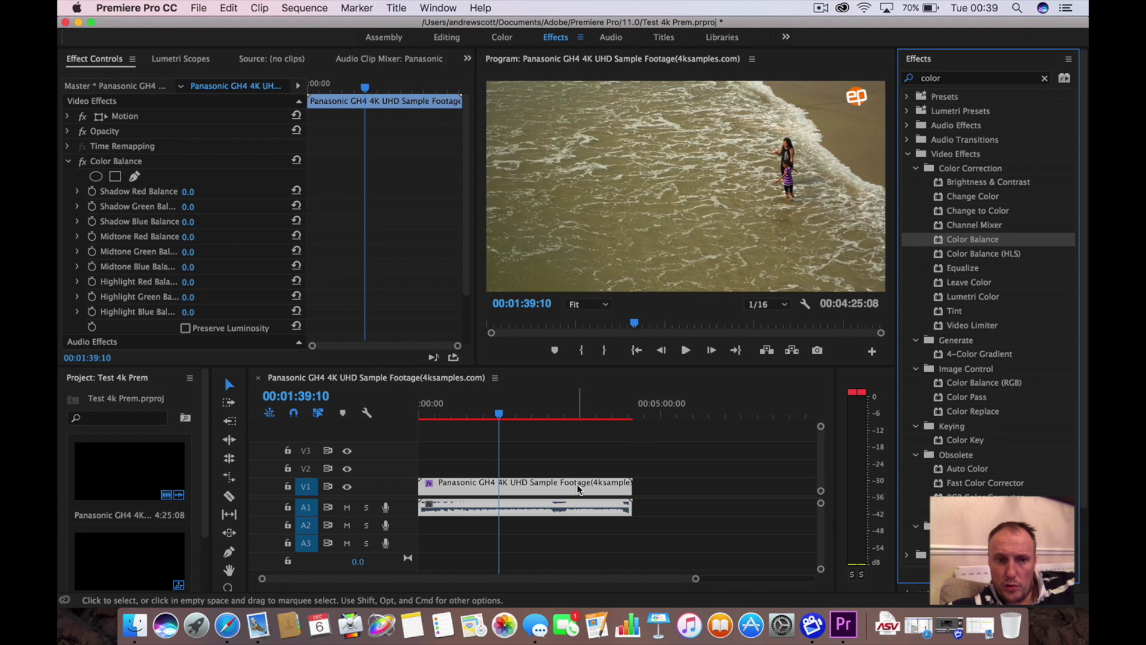
scroll(236, 257, "down", 2)
scroll(238, 257, "down", 1)
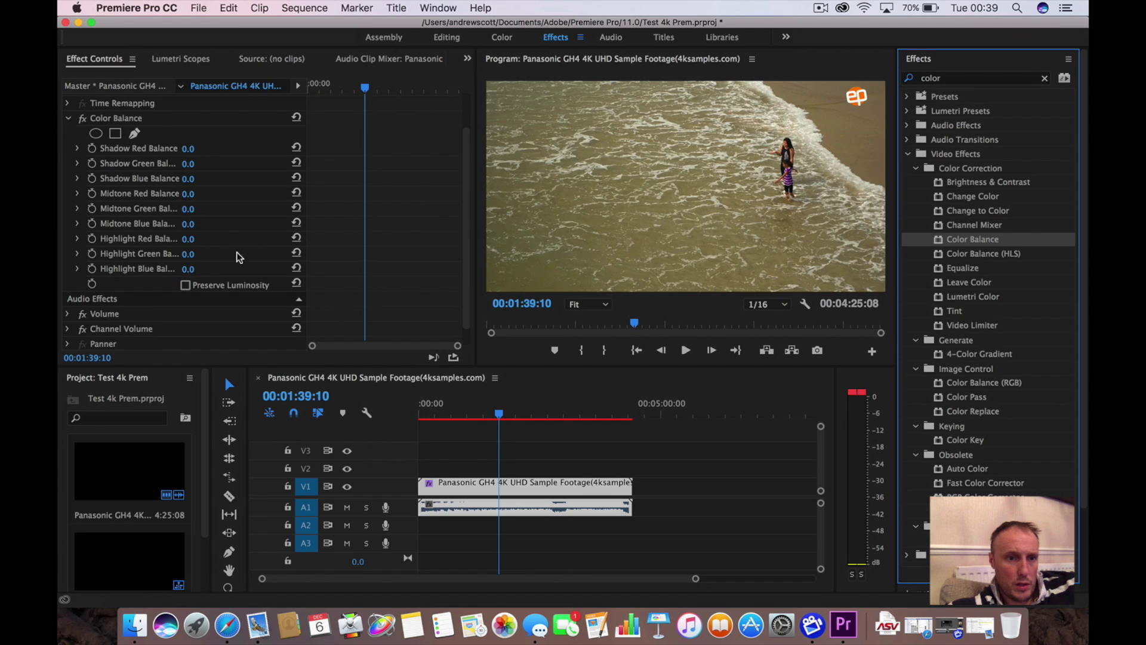
scroll(236, 257, "up", 2)
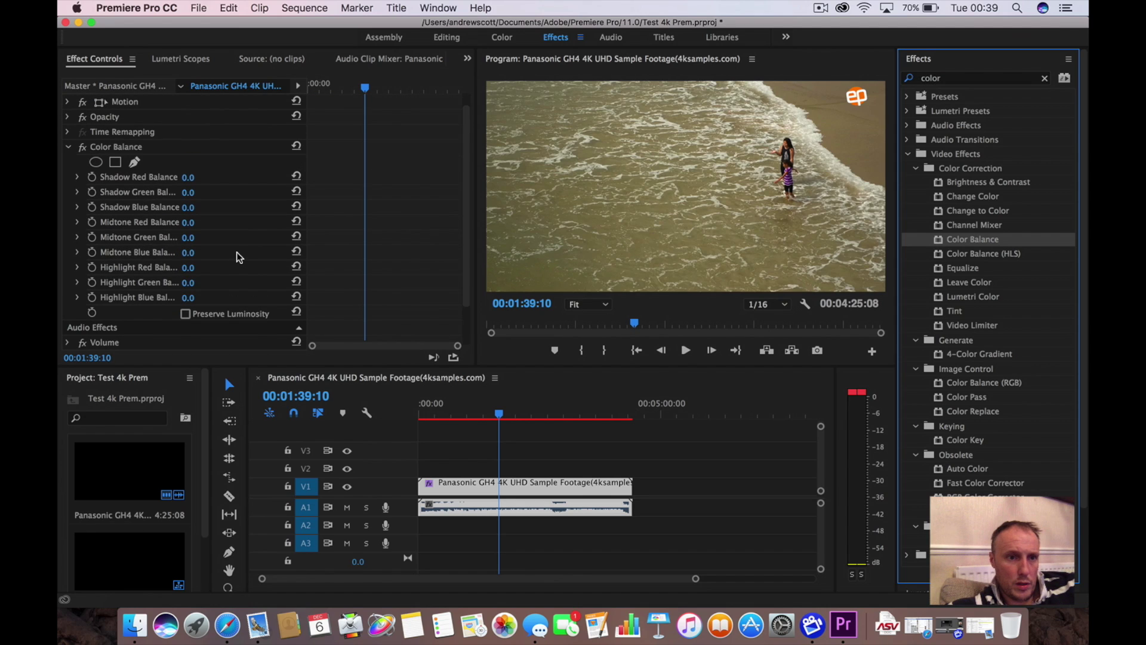
scroll(238, 257, "up", 1)
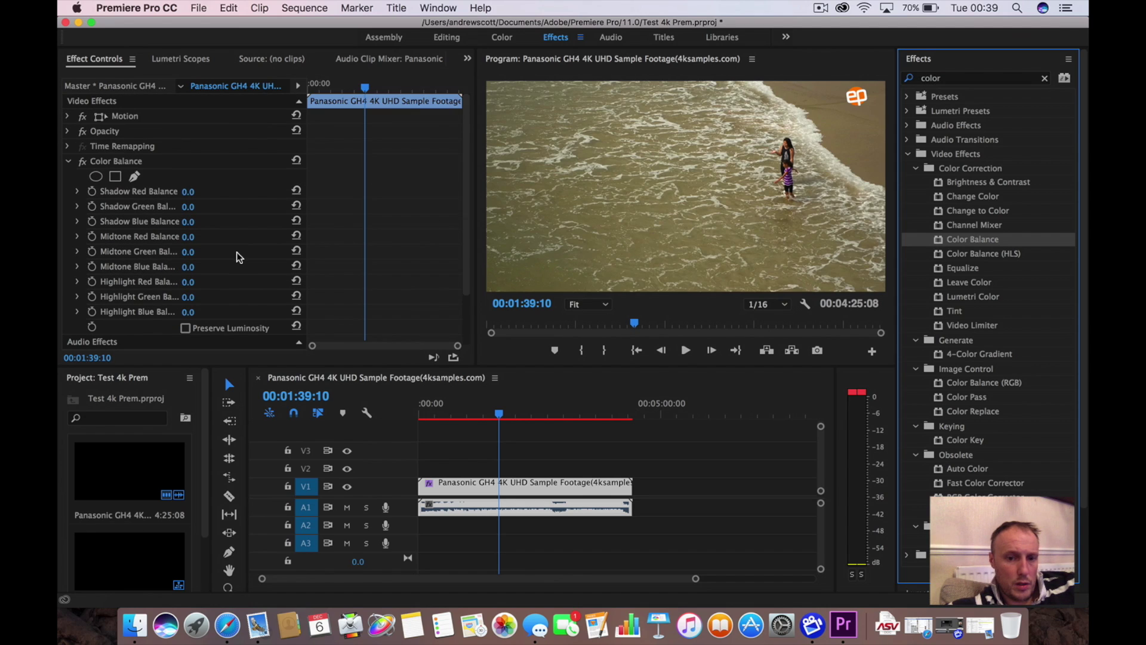
scroll(238, 256, "down", 1)
scroll(238, 257, "up", 1)
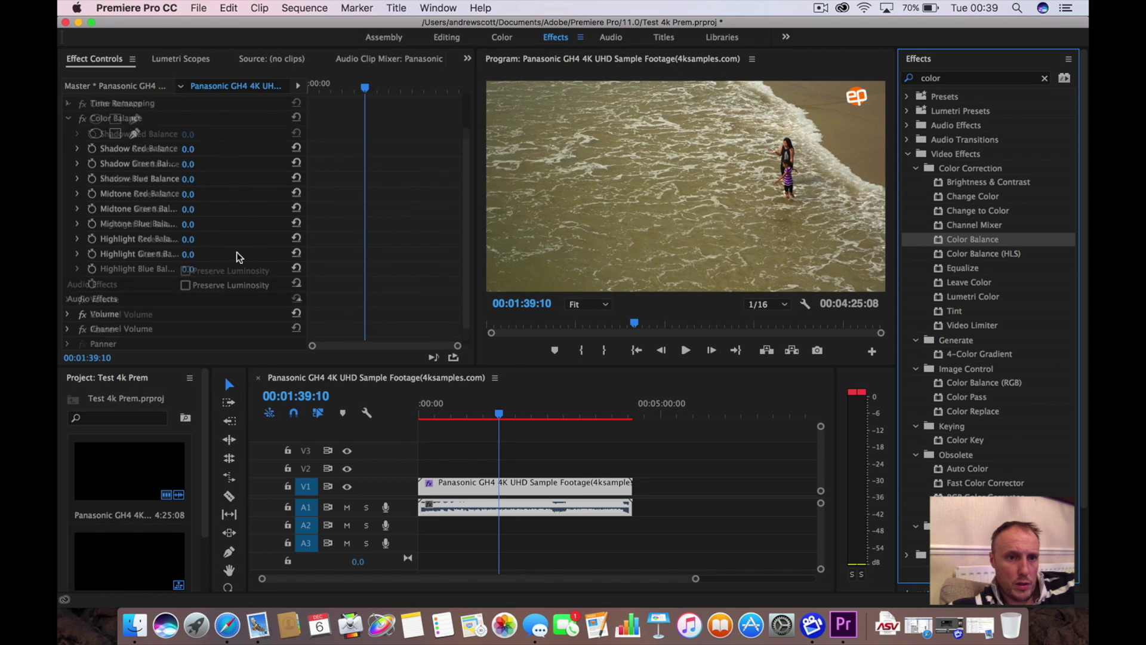
Collapse the Color Balance parameters in Effect Controls.
left_click(297, 161)
left_click(115, 165)
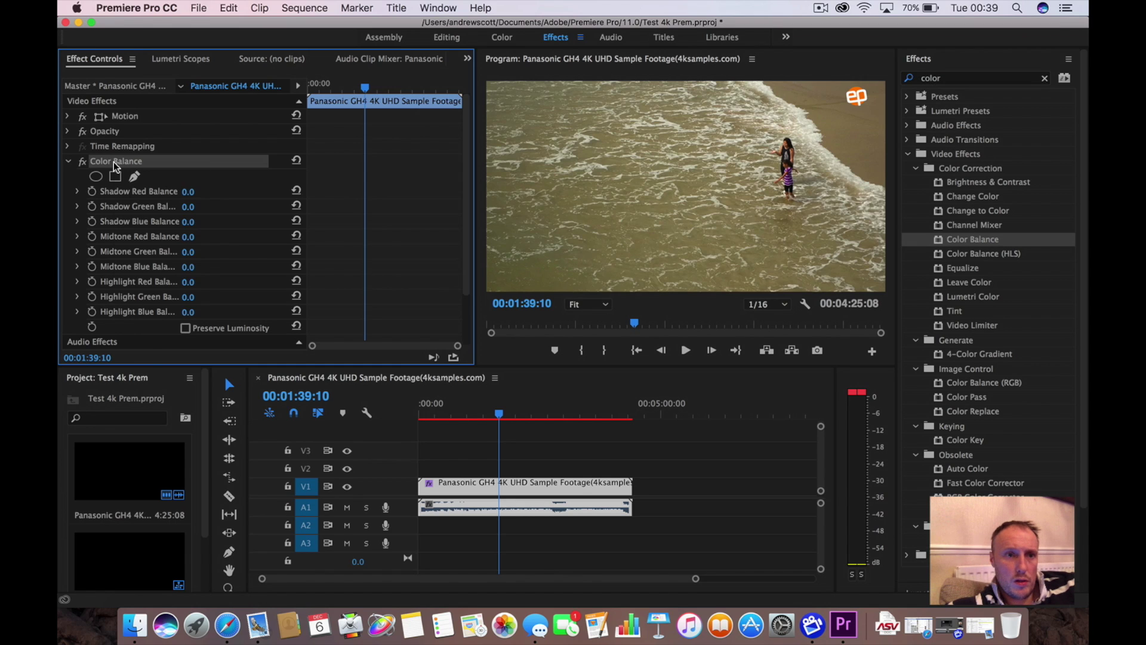
right_click(115, 165)
left_click(68, 159)
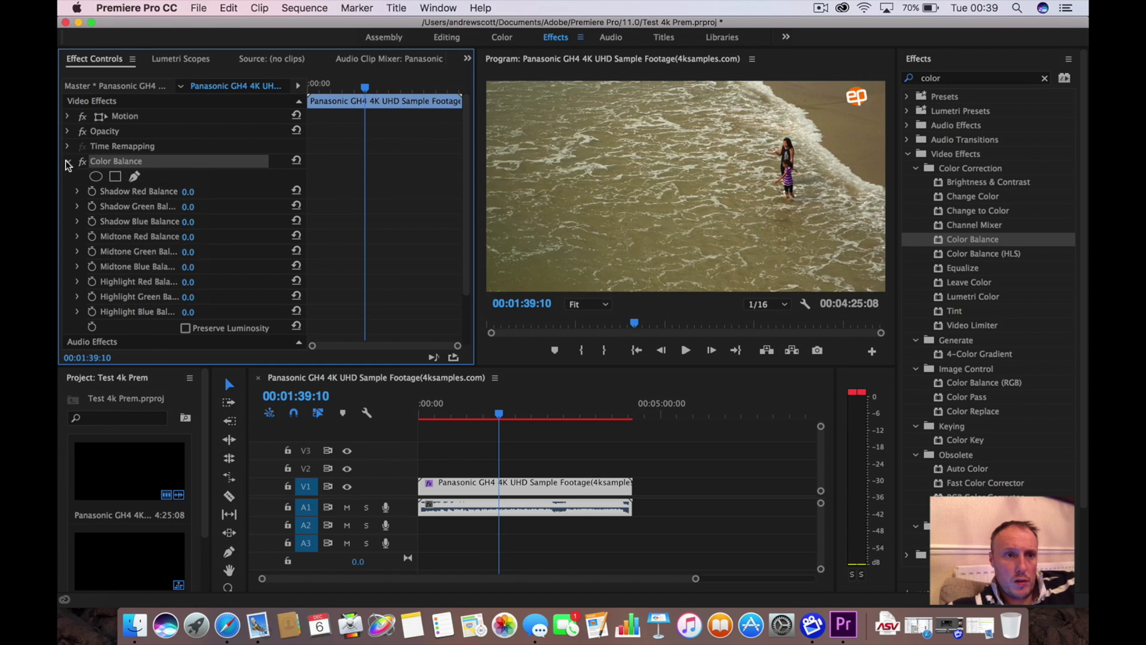
left_click(67, 160)
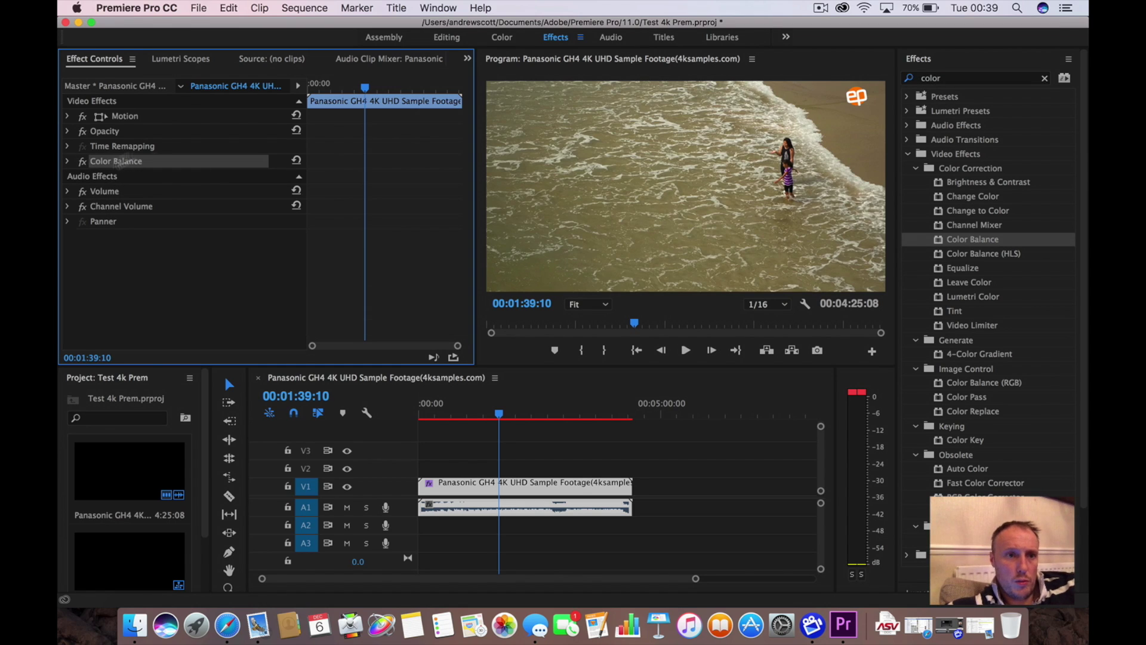
Search Help for 'saturation', then close the help search.
left_click(312, 8)
type("sta")
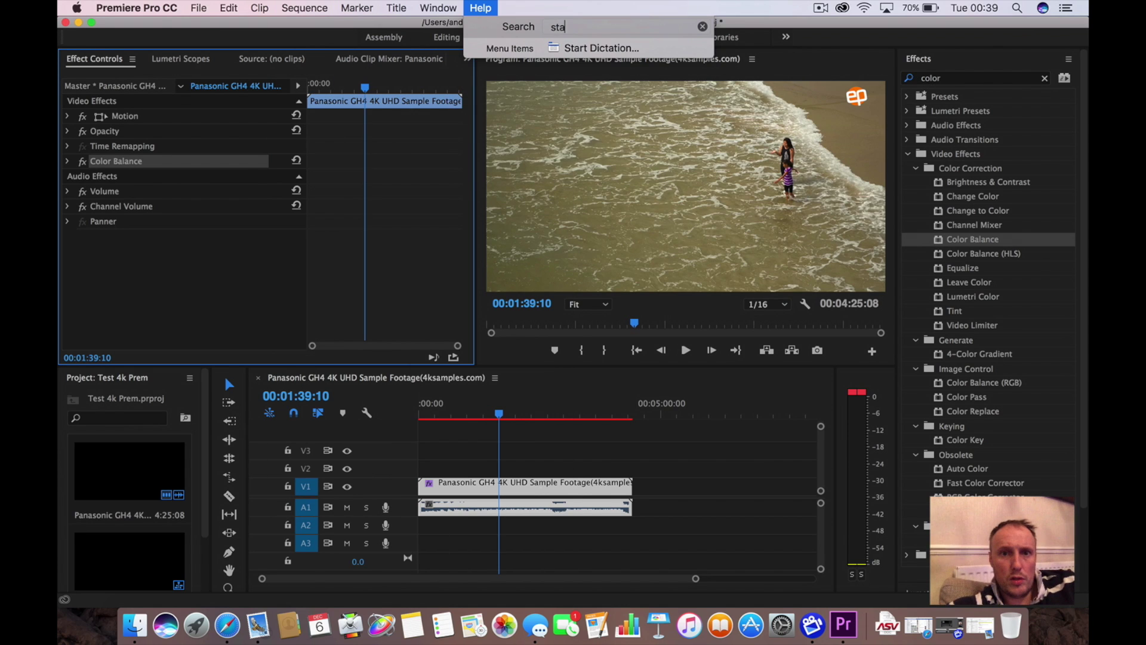
key("BackSpace")
key("BackSpace")
type("at")
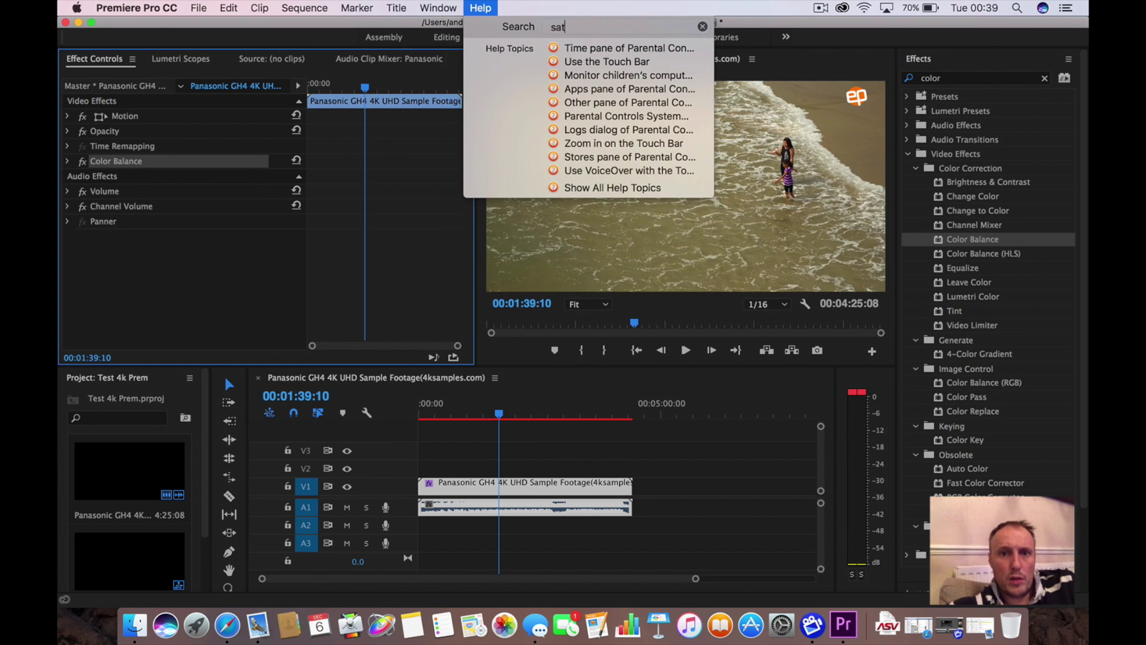
type("ura")
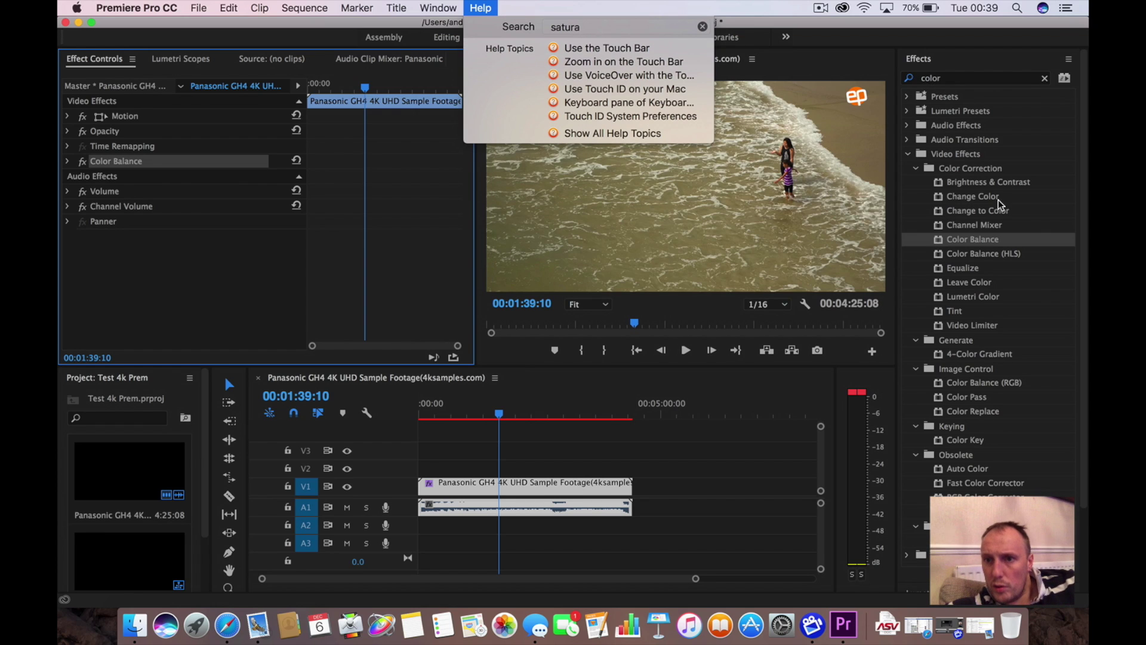
left_click(995, 183)
Apply Brightness & Contrast to the V1 clip with Brightness at 13.0, and activate the sequence.
left_click(995, 182)
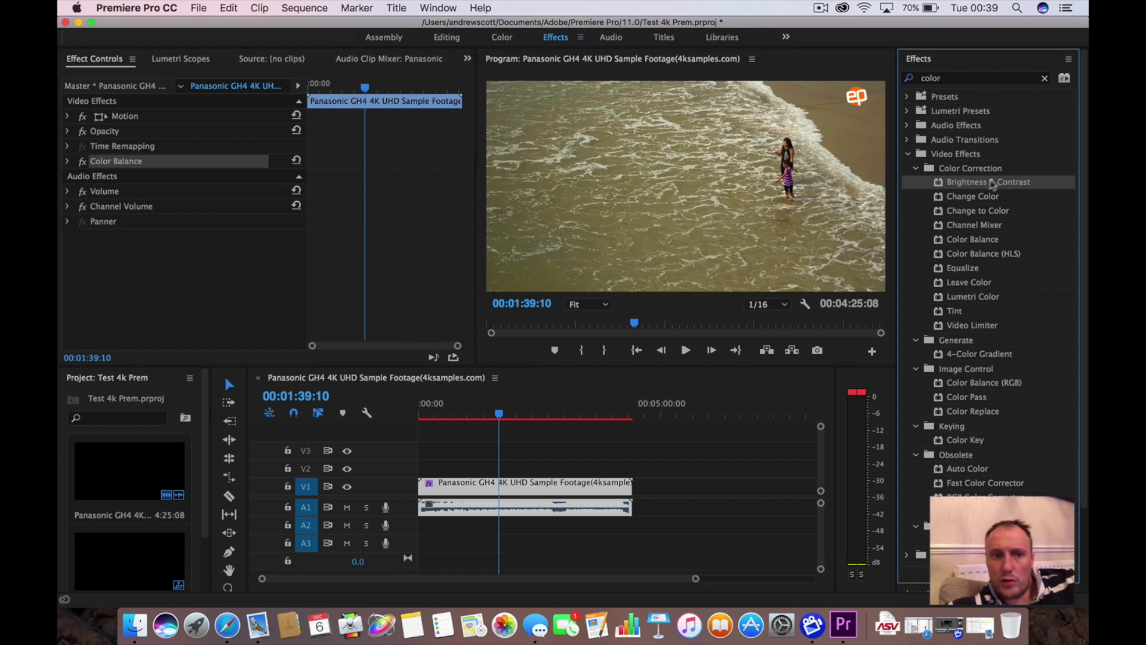
left_click_drag(992, 184, 450, 488)
left_click(76, 210)
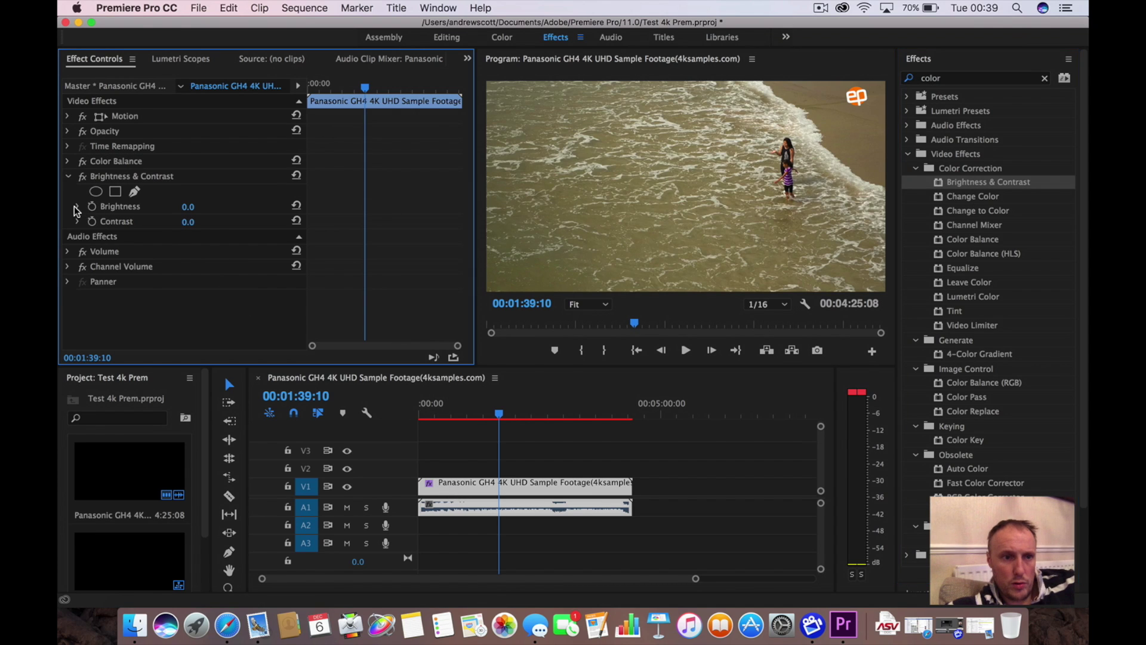
left_click(76, 210)
left_click_drag(185, 234, 197, 237)
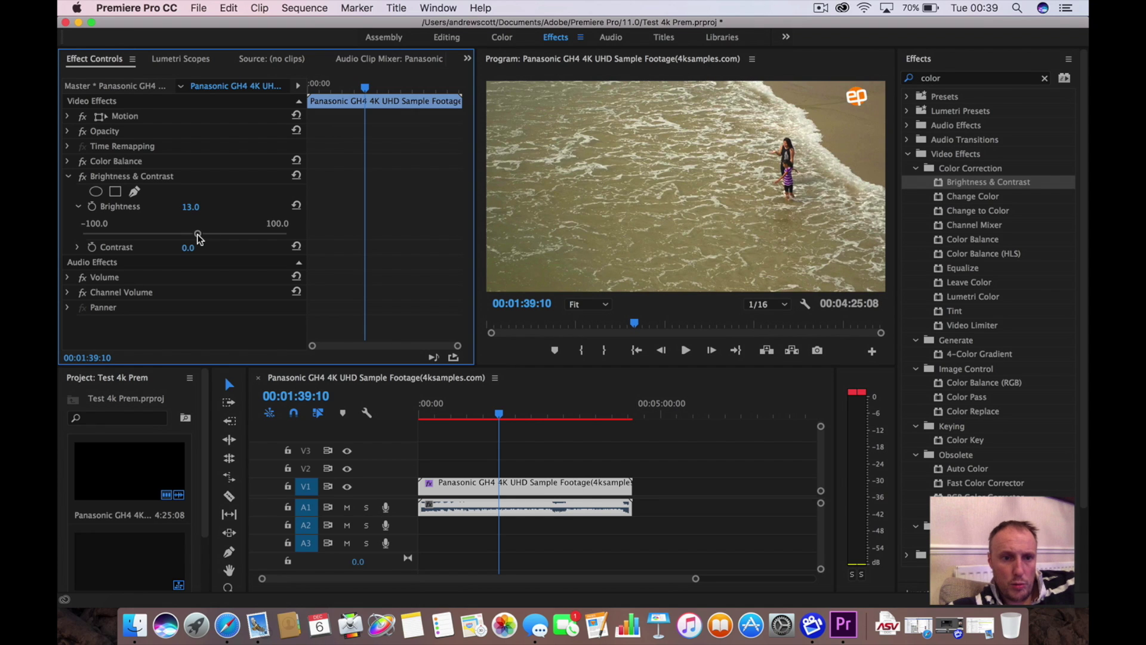
left_click(439, 488)
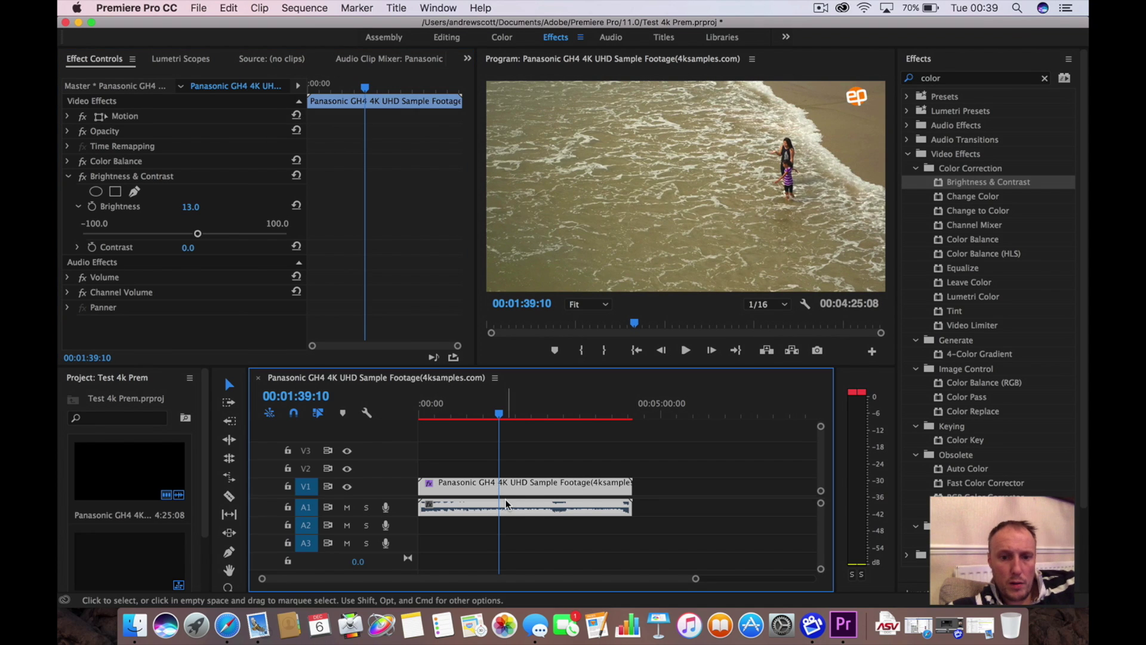
Open the Export Settings for the beach sequence via File > Export > Media.
left_click(199, 8)
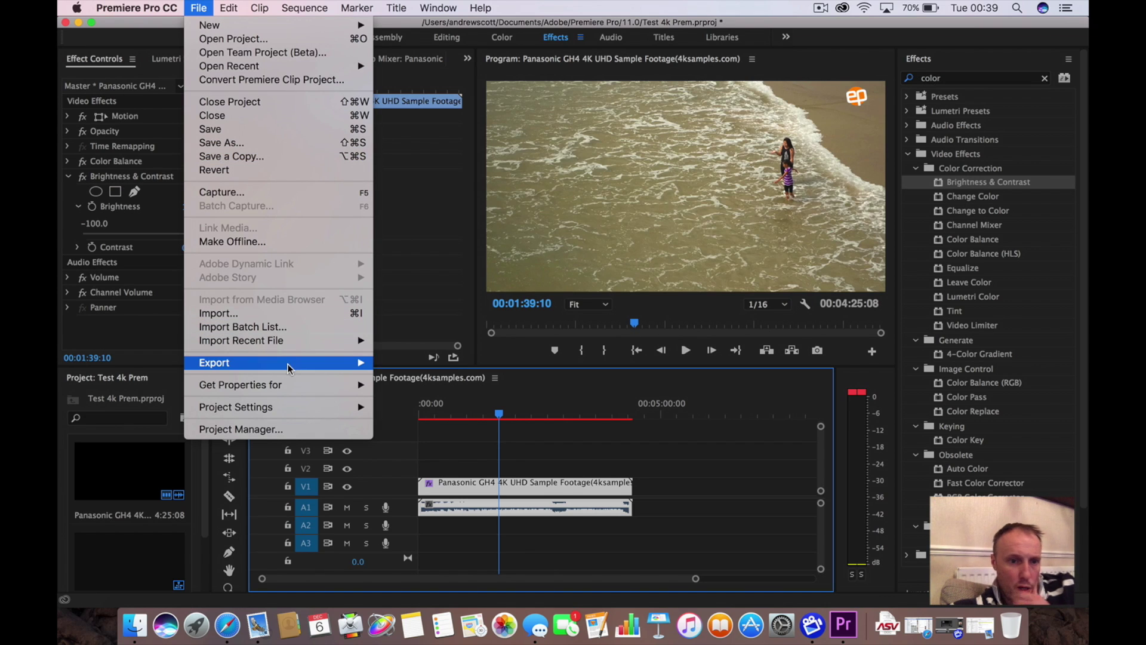
mouse_move(288, 363)
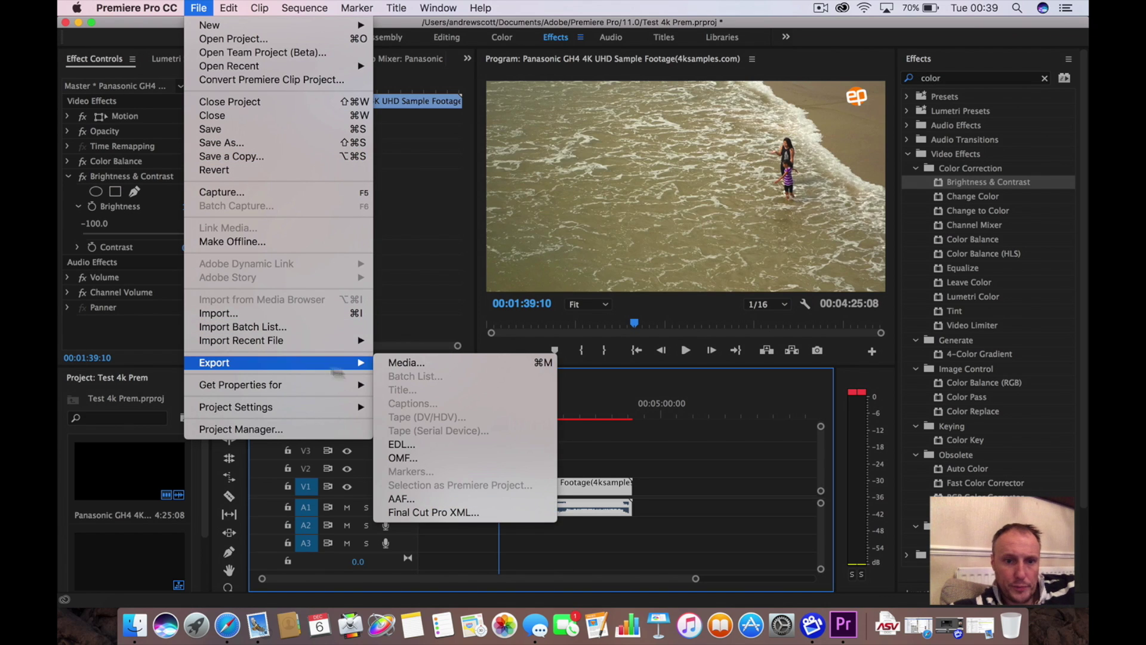
left_click(421, 366)
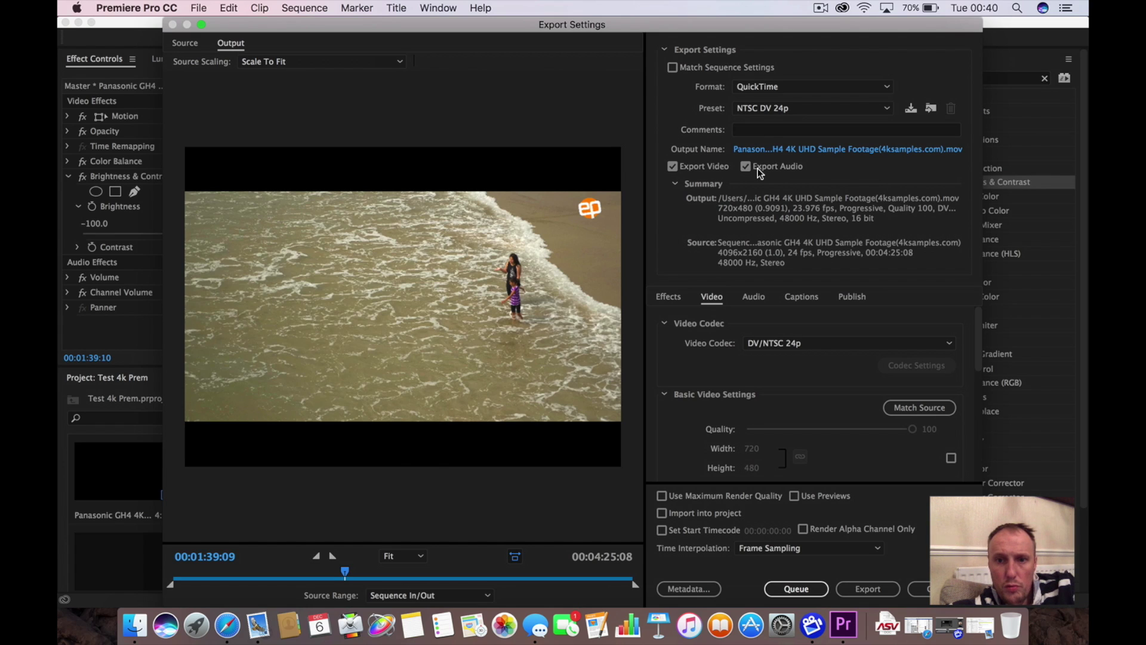
Check the video codec list, then change the export format from QuickTime to H.264.
left_click(783, 342)
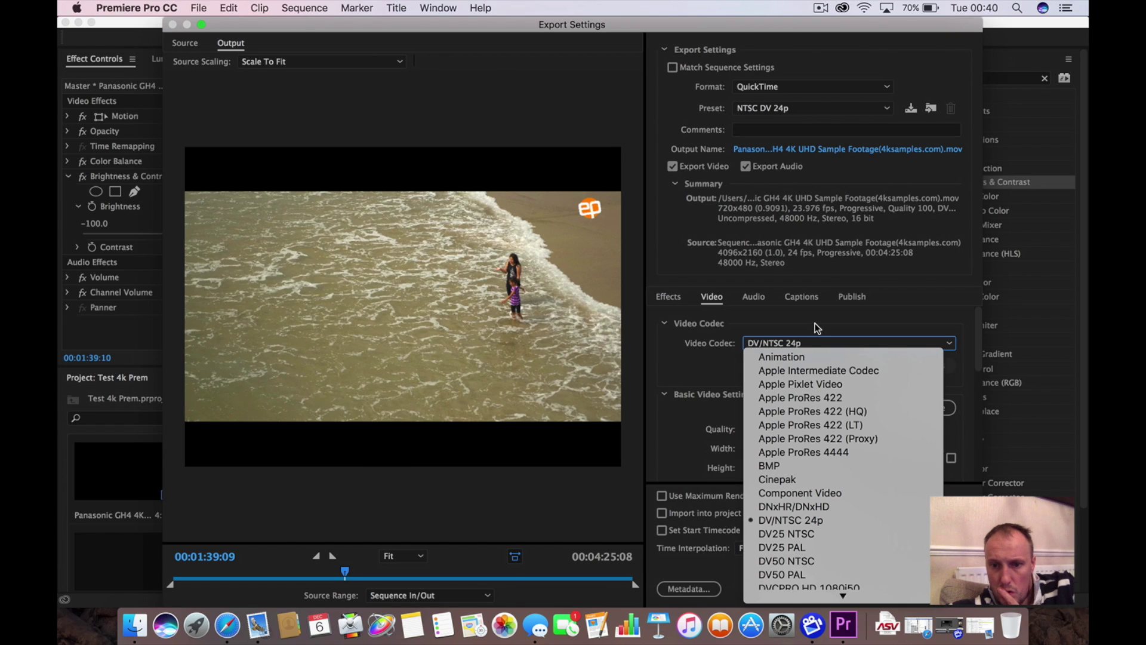
left_click(816, 327)
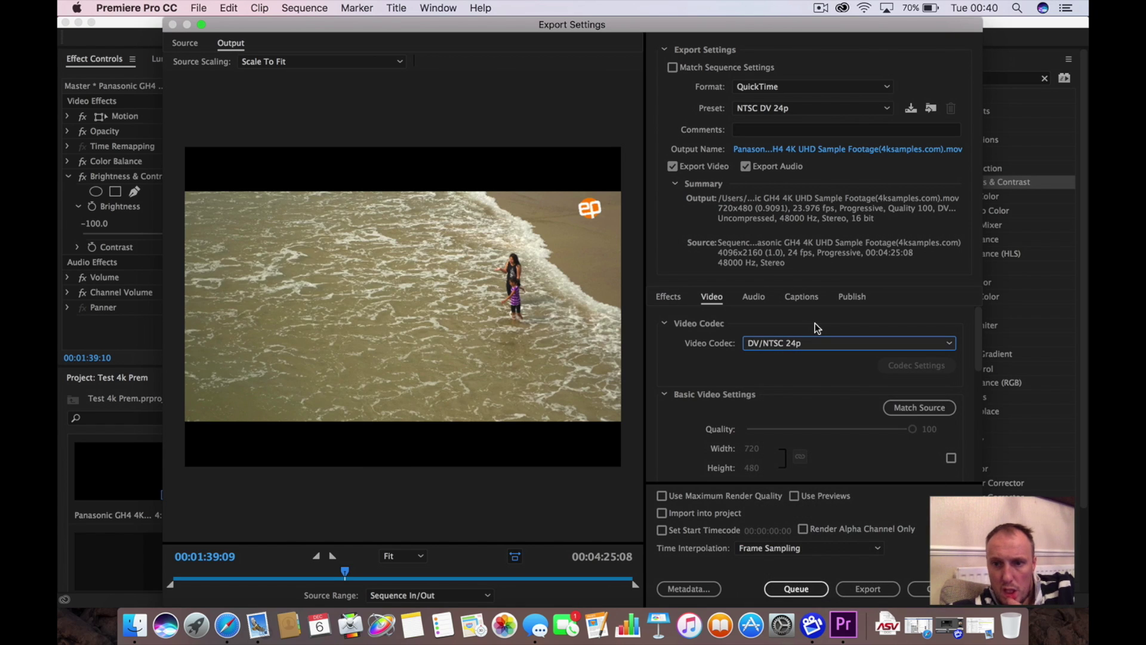
left_click(747, 95)
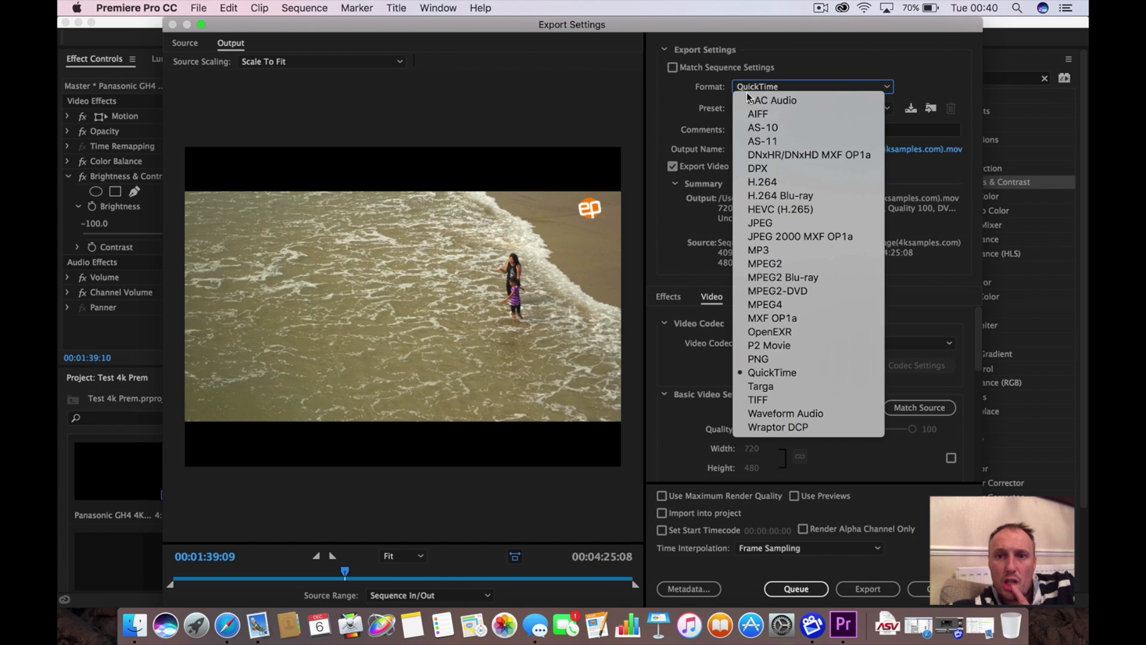
left_click(764, 183)
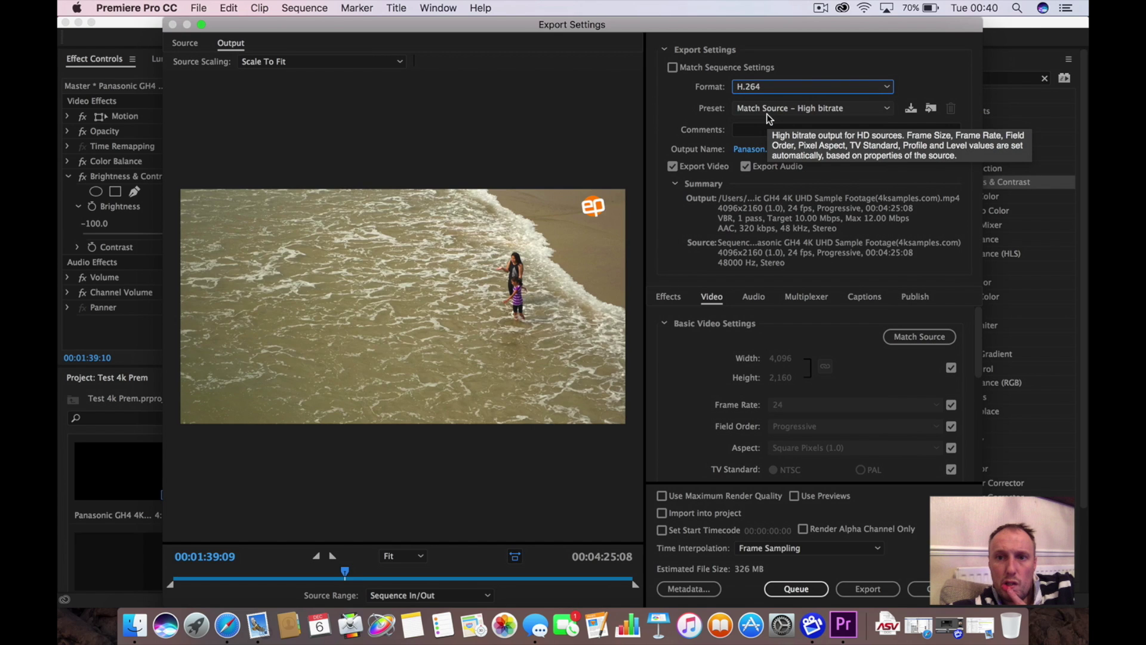
Choose the YouTube 2160p 4K export preset for 3840×2160 output.
left_click(767, 110)
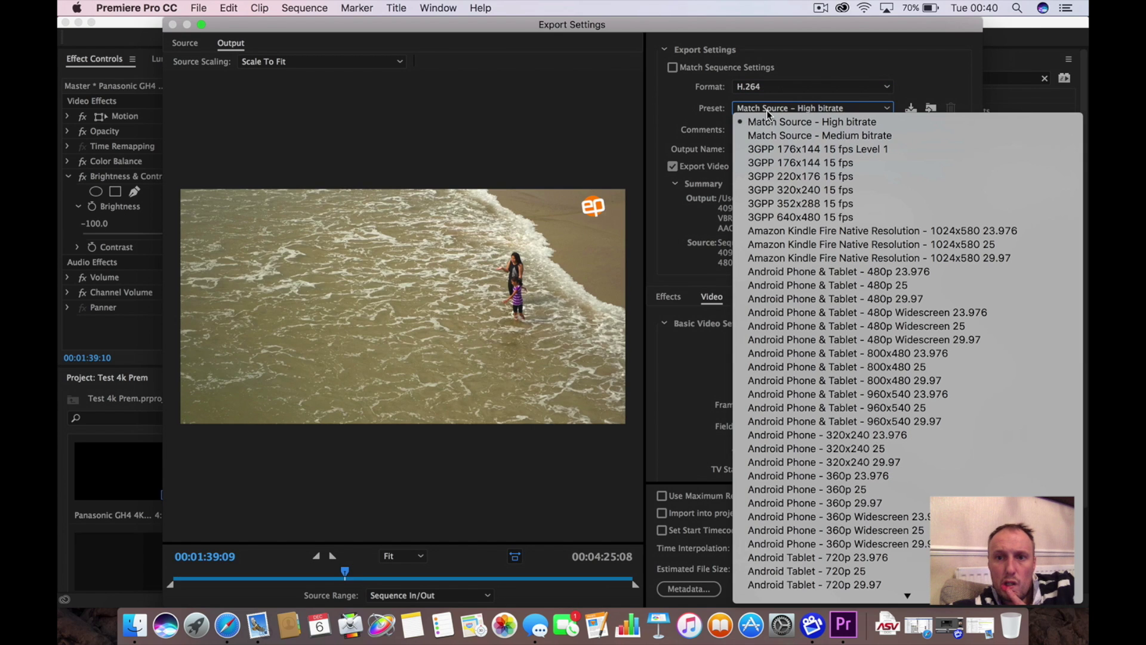
scroll(785, 256, "down", 10)
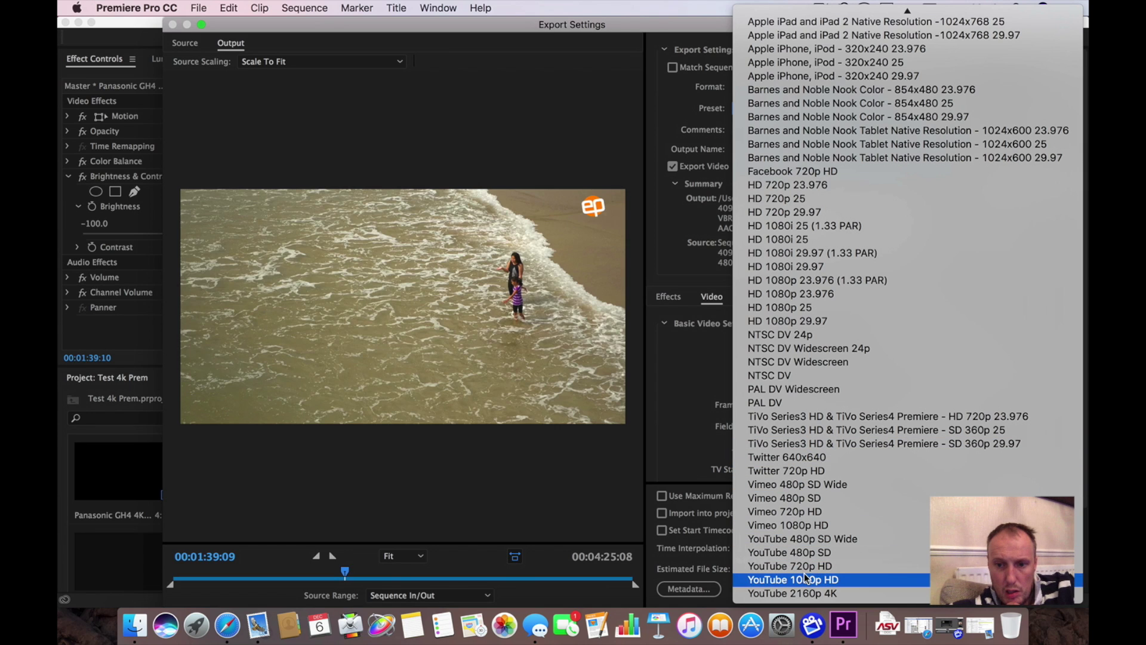
left_click(782, 593)
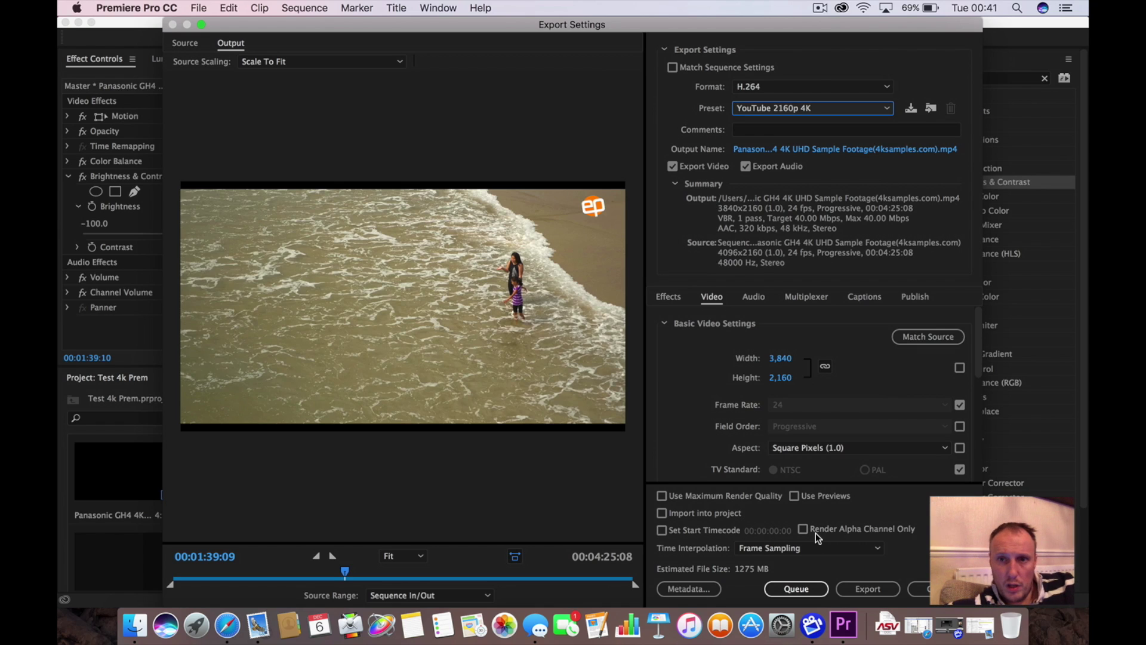
Start encoding the beach sequence as a 4K H.264 file.
left_click(873, 586)
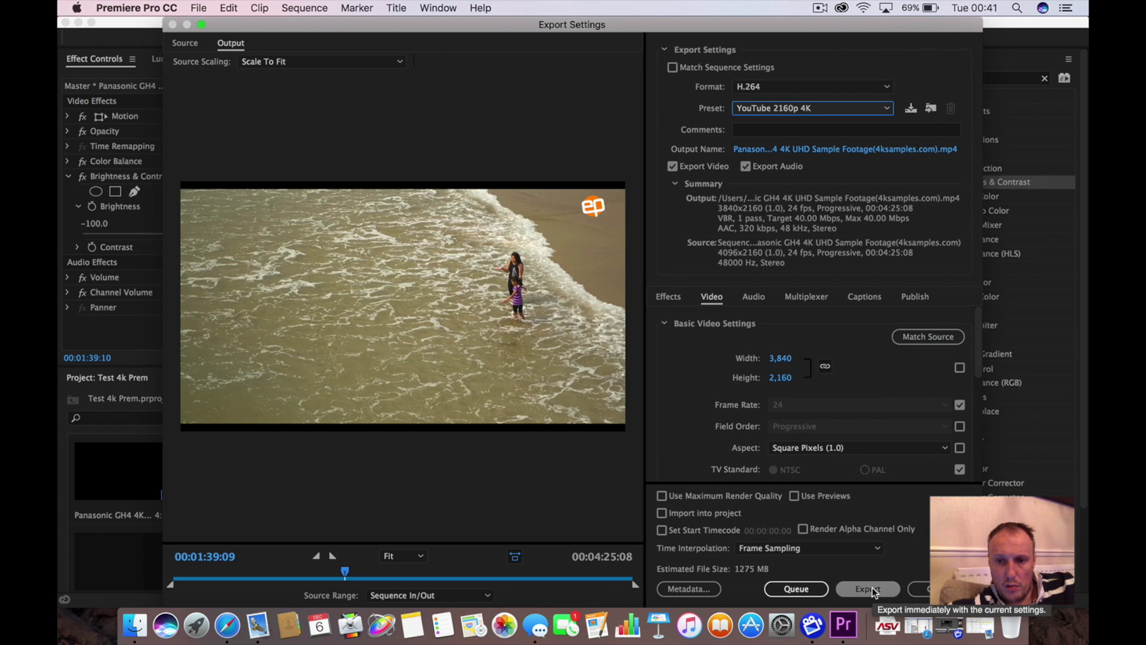
left_click(872, 588)
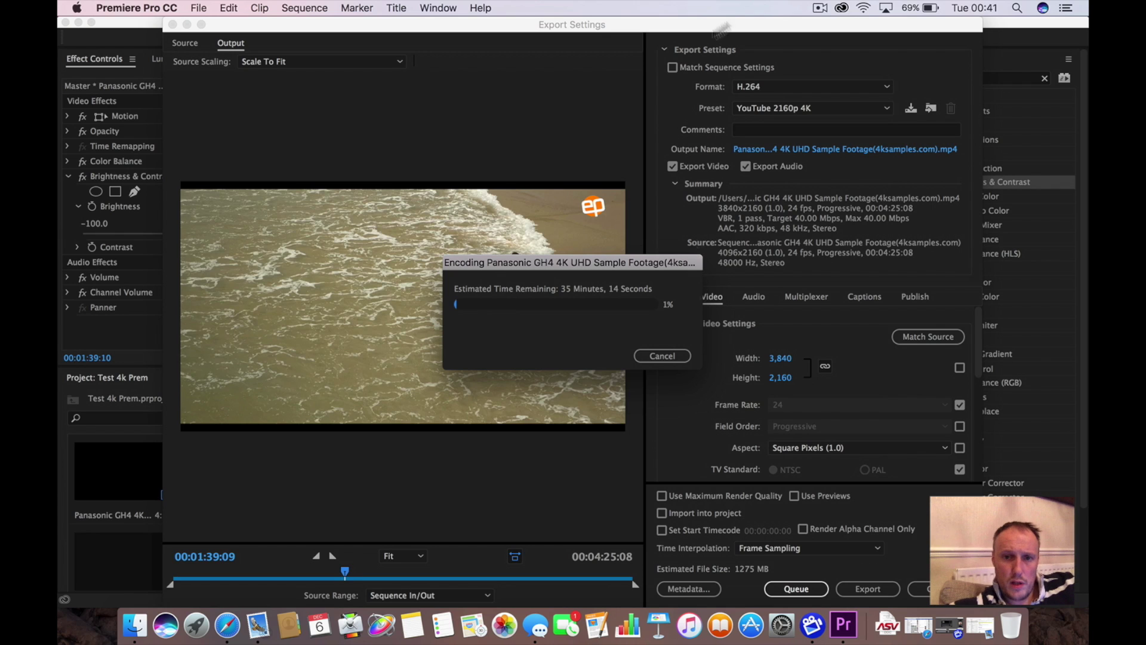
left_click(842, 8)
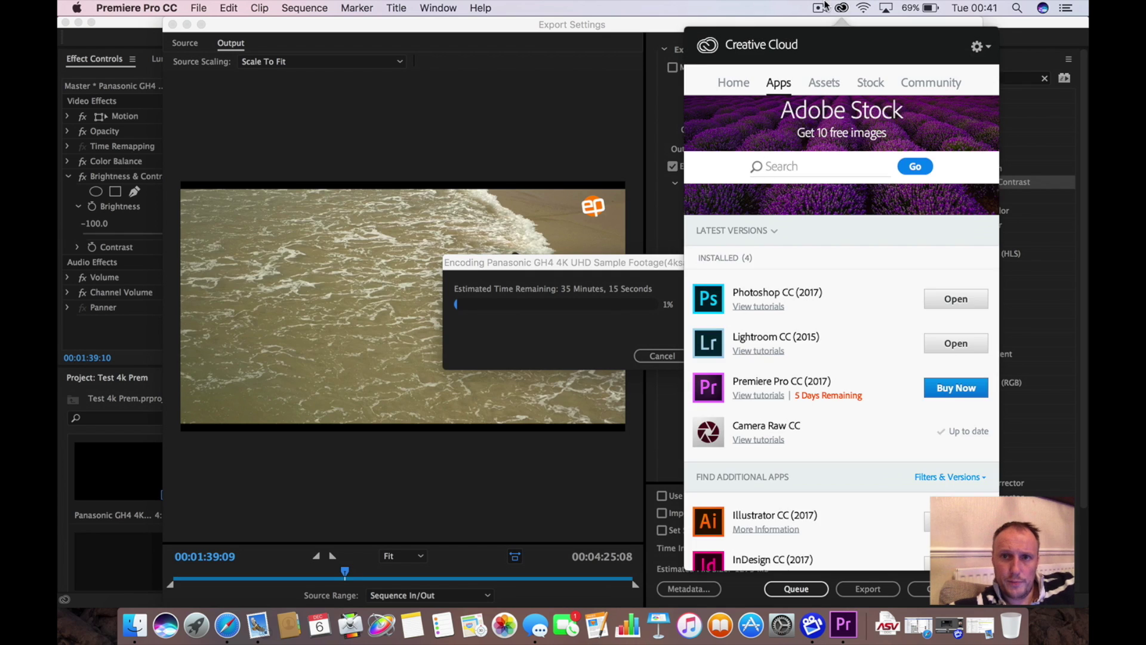
left_click(821, 7)
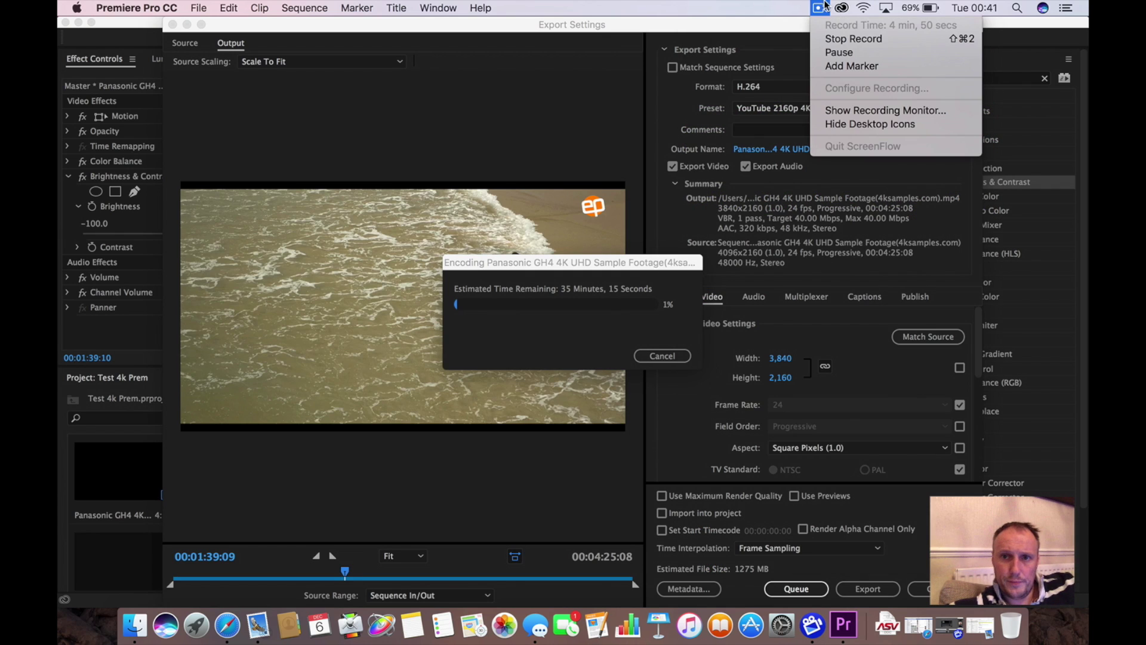
Let the 4K H.264 encode progress to about 39%.
left_click(836, 38)
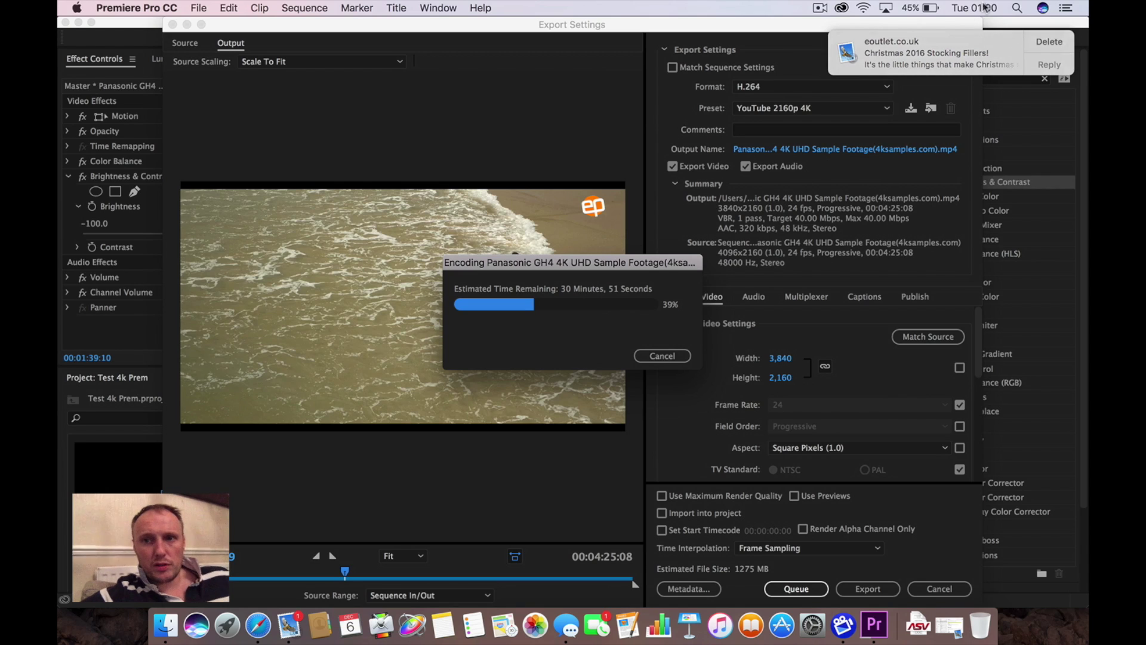
scroll(1046, 40, "right", 3)
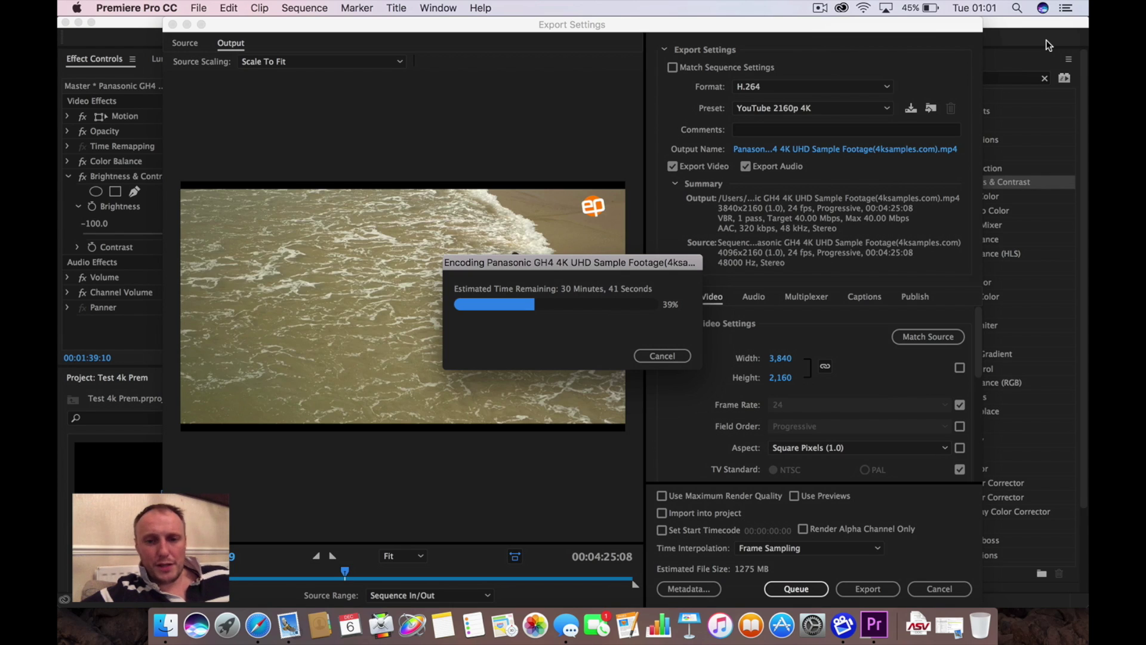
Cancel the 4K encode, close Export Settings, and save the project.
left_click(679, 355)
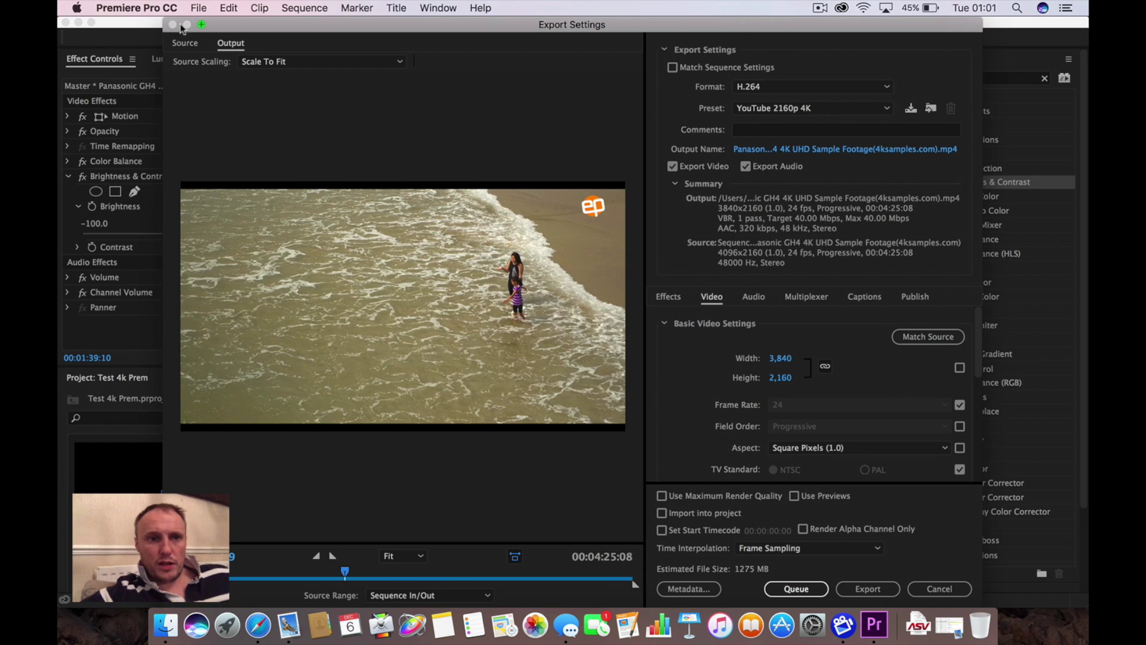
left_click(939, 589)
key("super+s")
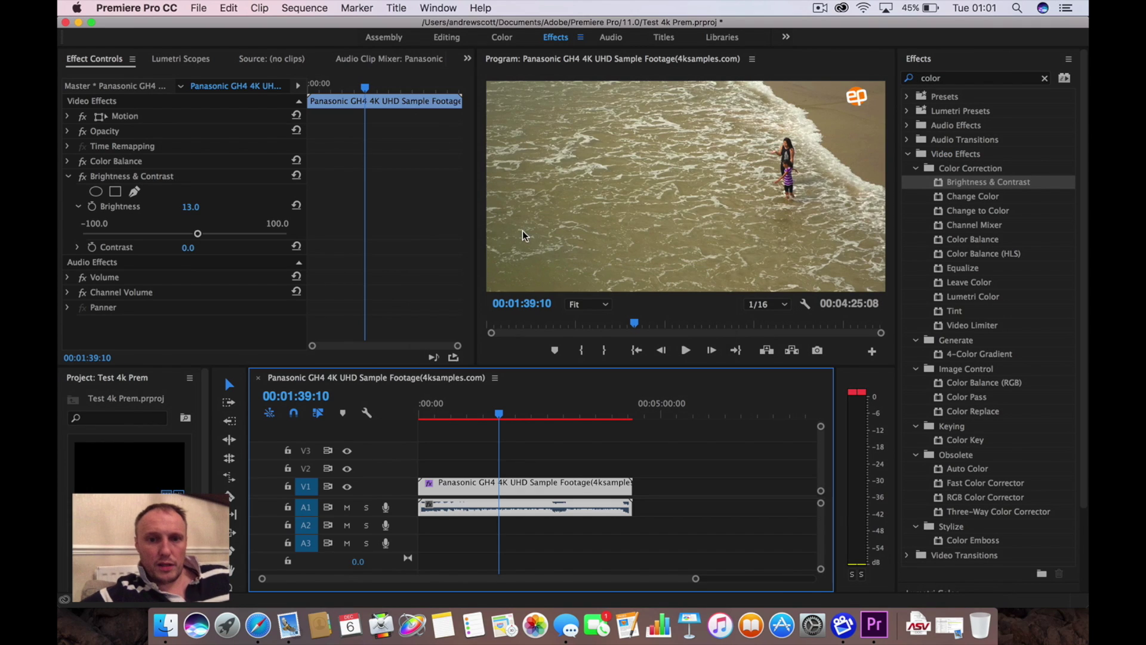
Browse the File and Premiere Pro CC menus.
left_click(192, 7)
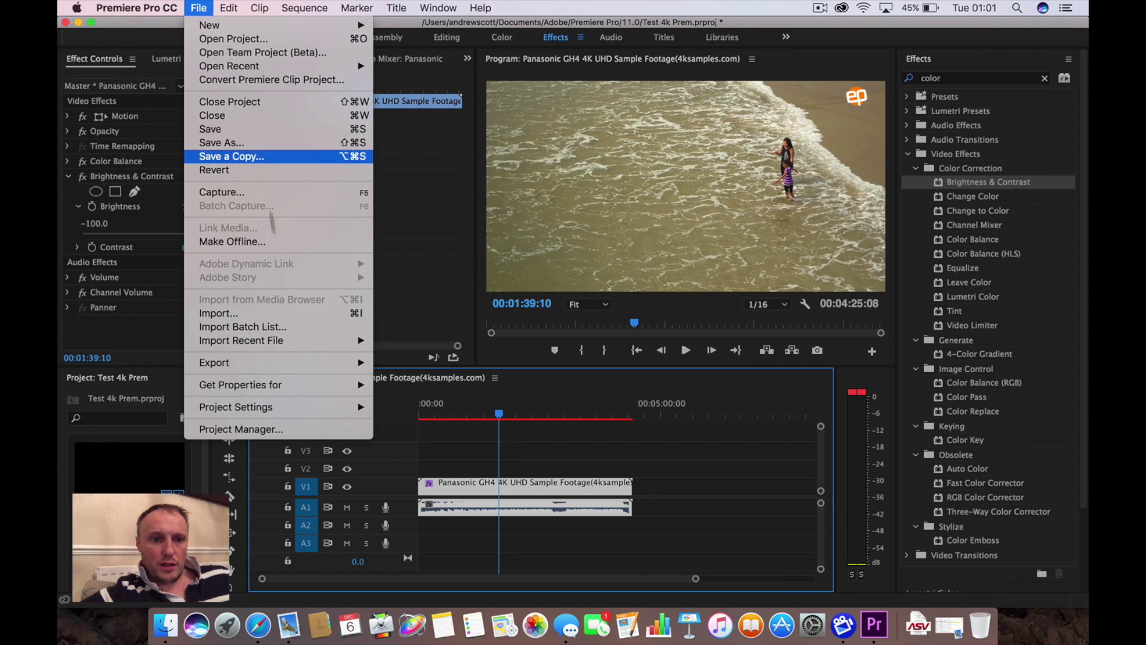
mouse_move(137, 7)
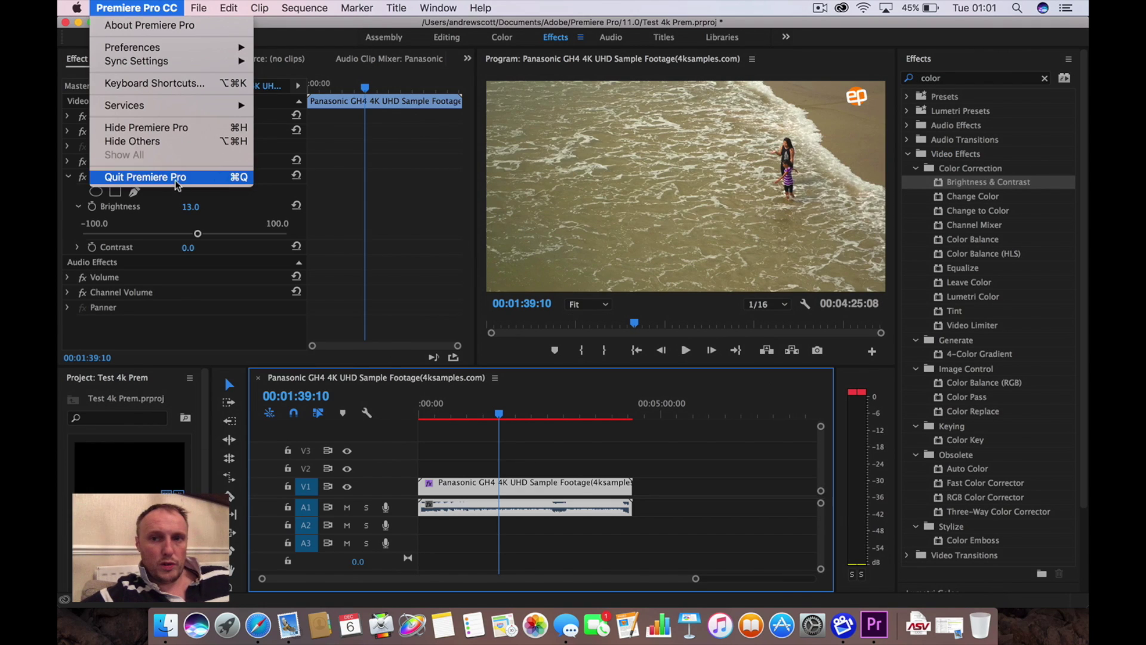
left_click(821, 7)
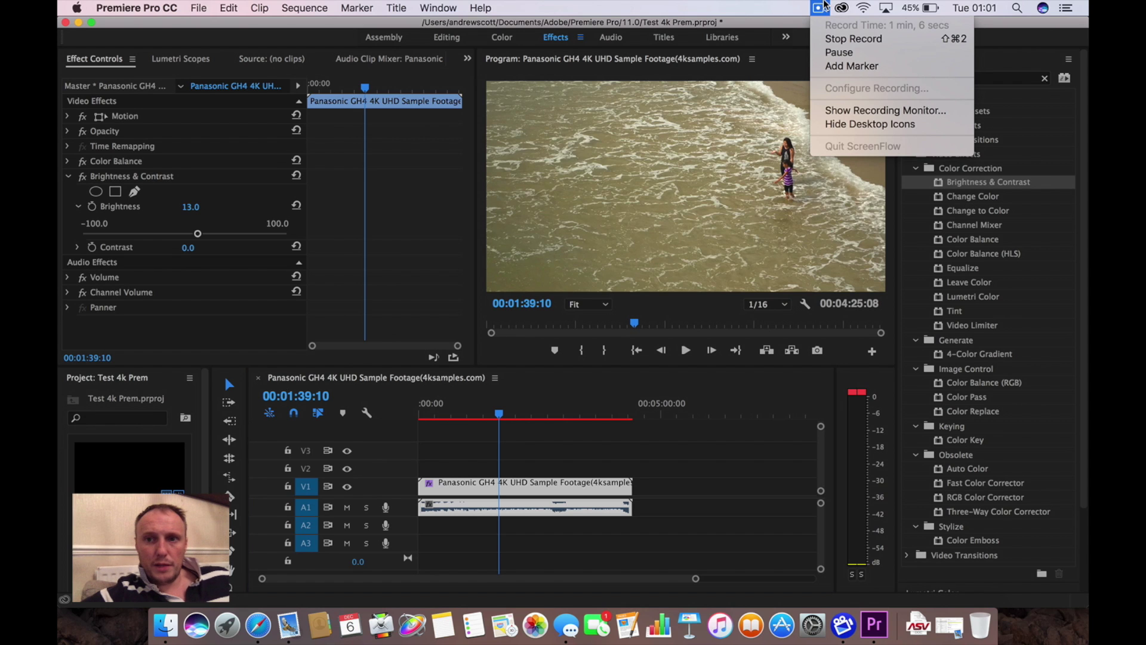